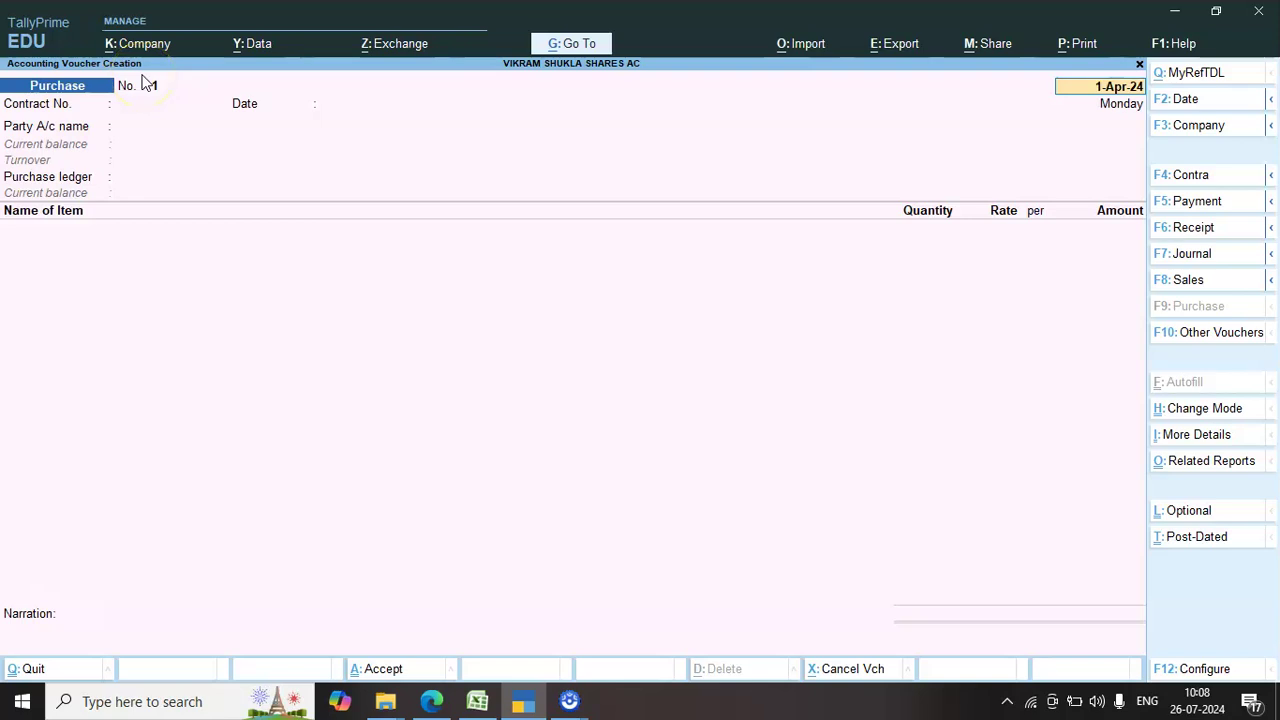
Step: Examine the general options in the purchase voucher configuration, from supplier details to supplier invoice details and bill allocation
click(1190, 667)
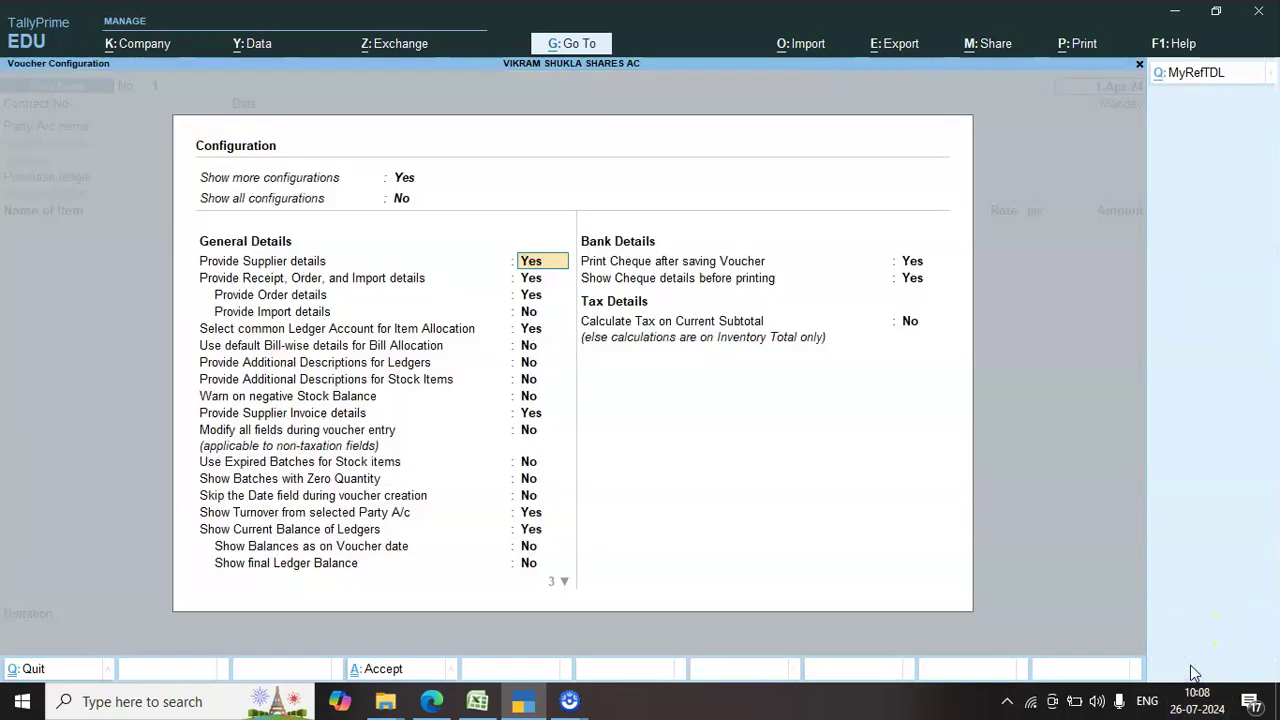
key(Return)
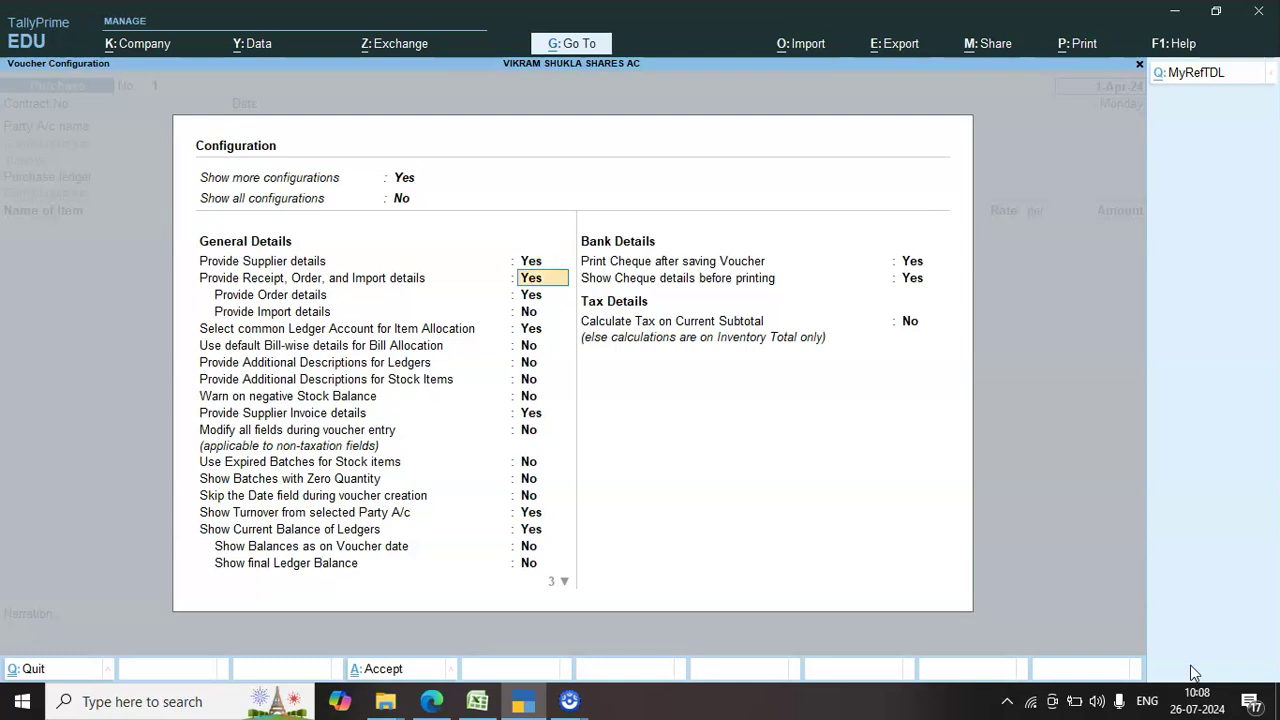
key(Return)
key(Return)
key(Return)
key(Return)
key(Return)
key(Return)
key(Return)
key(Return)
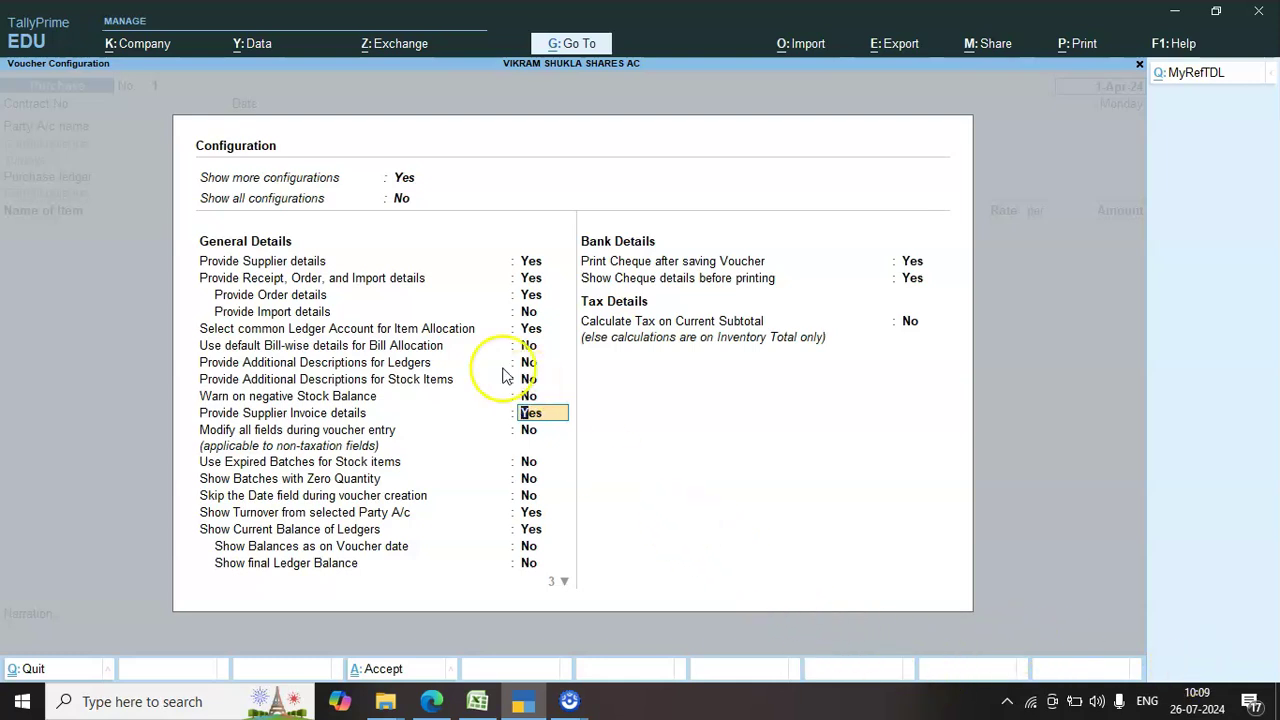
click(548, 427)
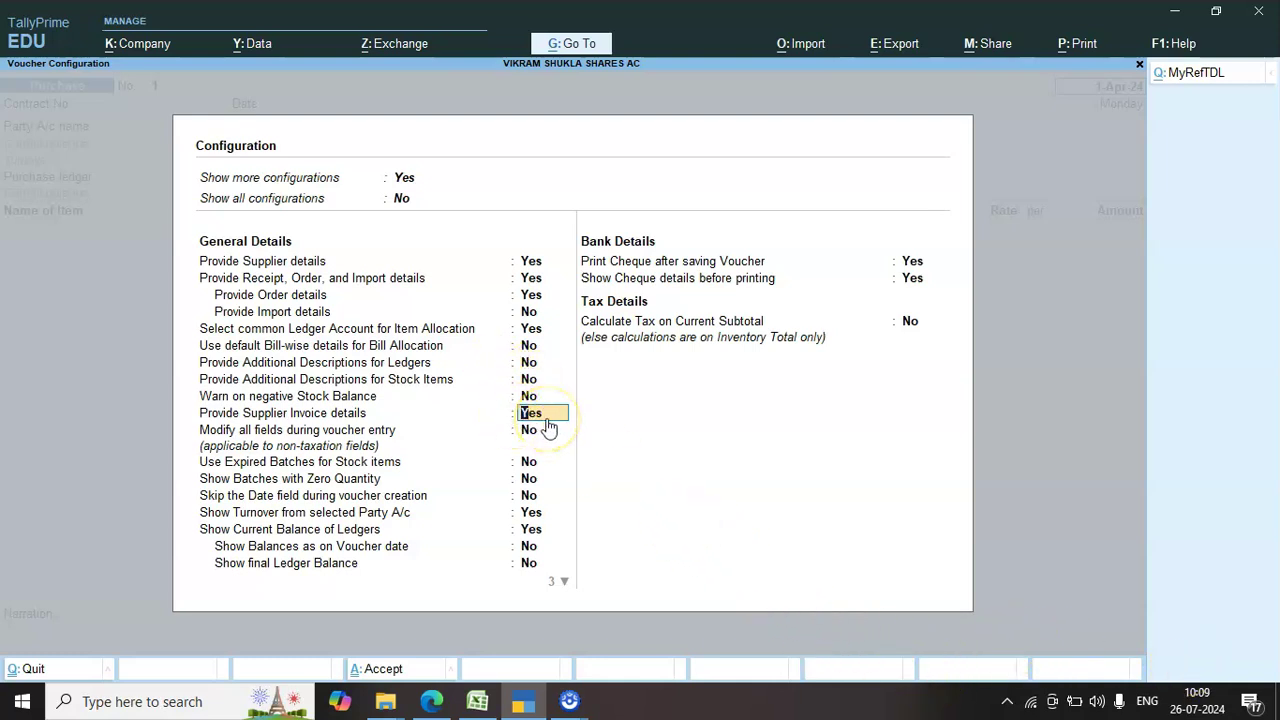
key(Up)
key(Up)
key(Up)
key(Up)
key(Up)
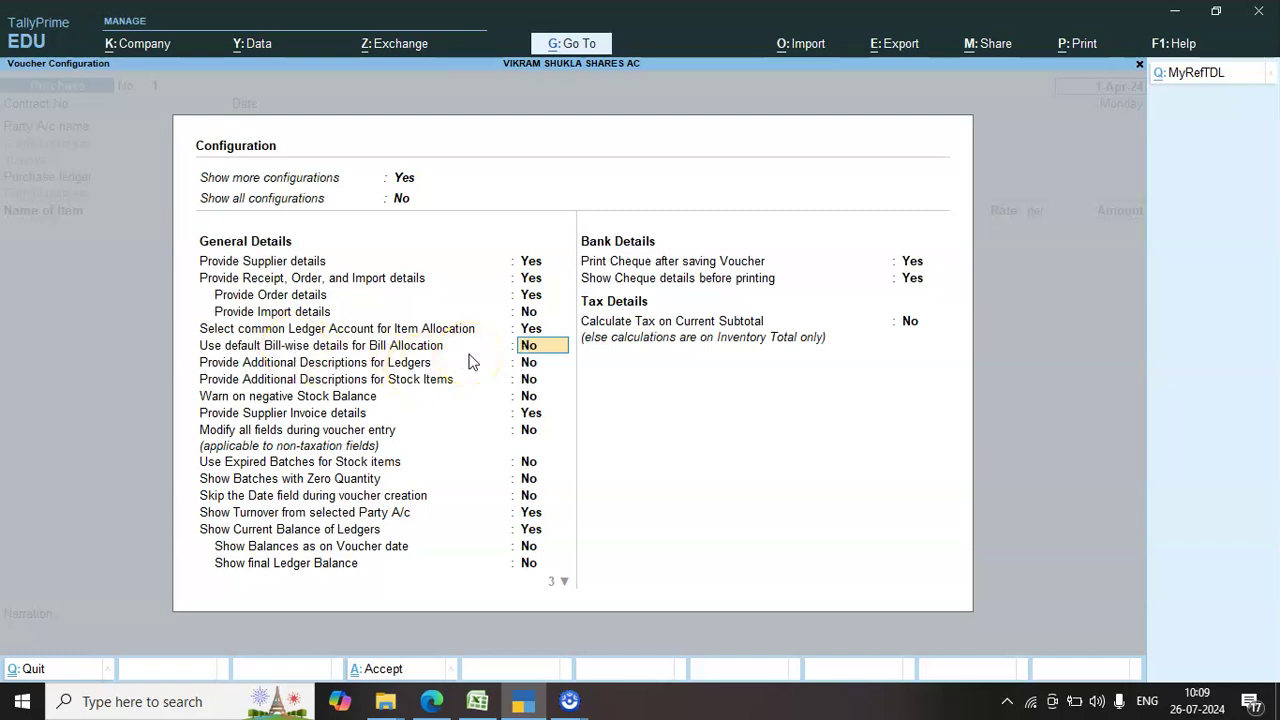
Step: Go through the remaining voucher configuration options and accept them with their existing values
key(Return)
key(Return)
key(Return)
key(Return)
key(Return)
key(Return)
key(Return)
key(Return)
key(Return)
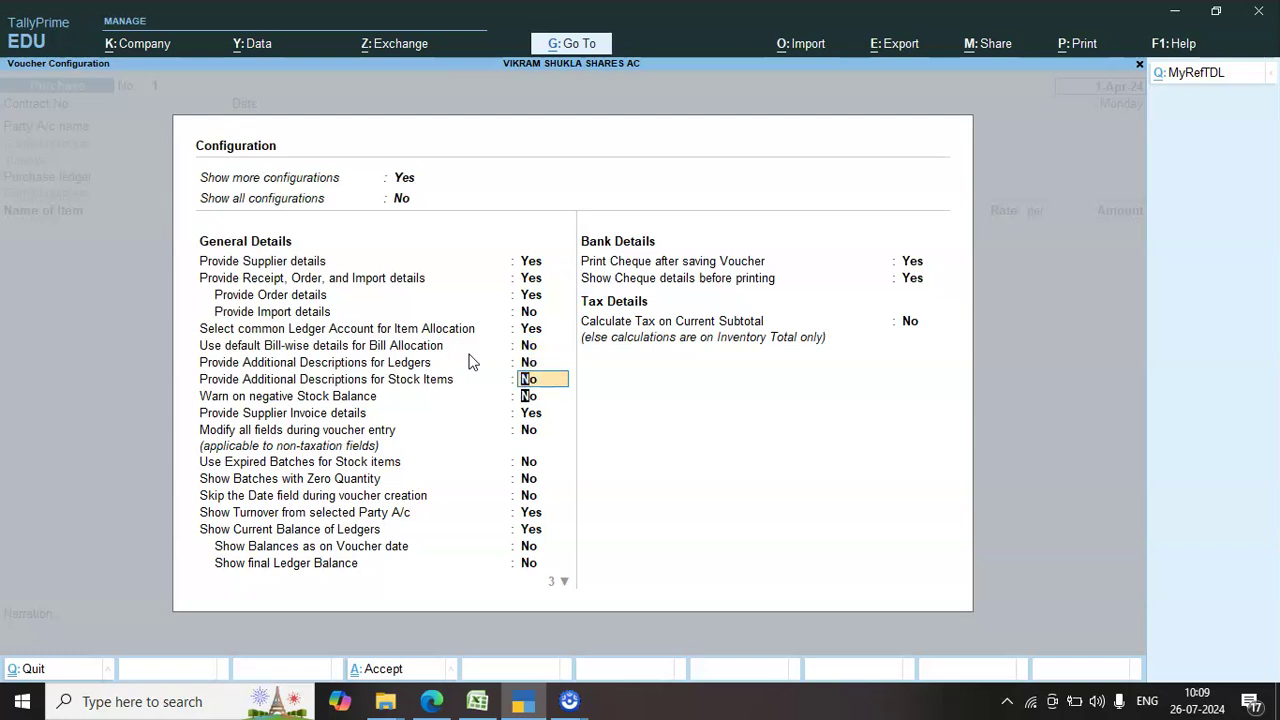
key(Return)
key(Return)
key(Return)
key(Return)
key(Return)
key(Return)
key(Return)
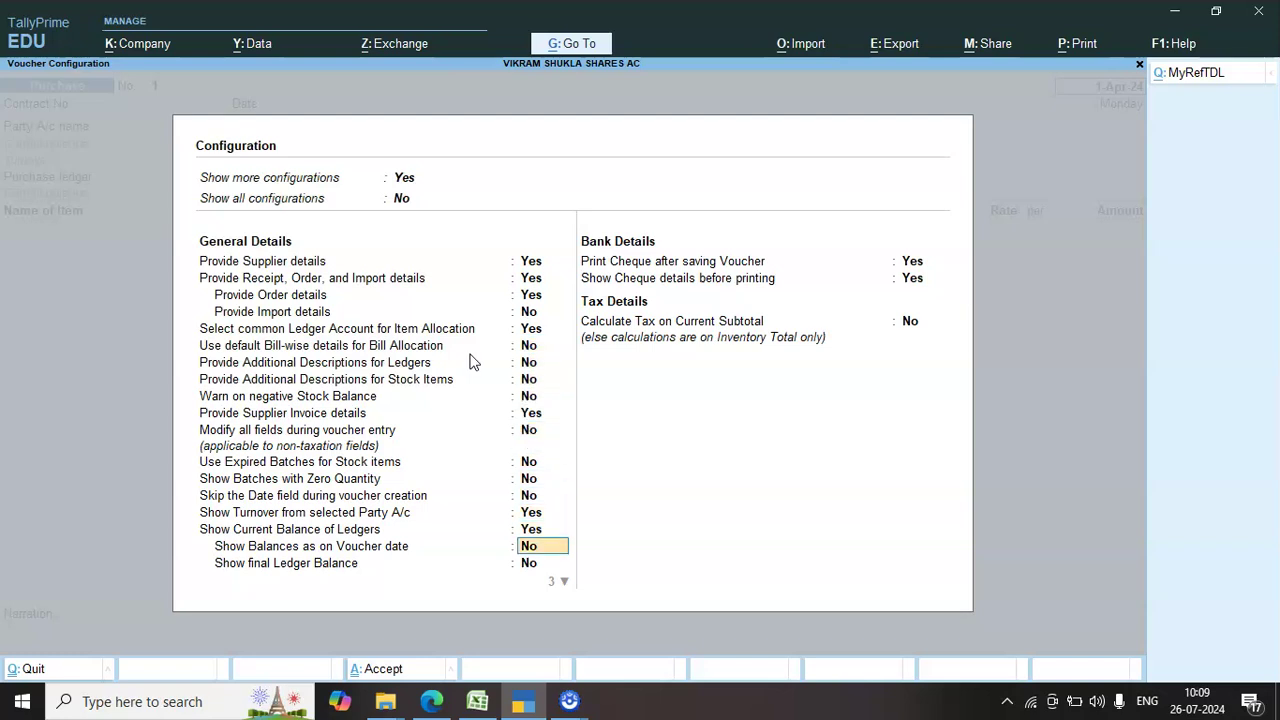
key(Return)
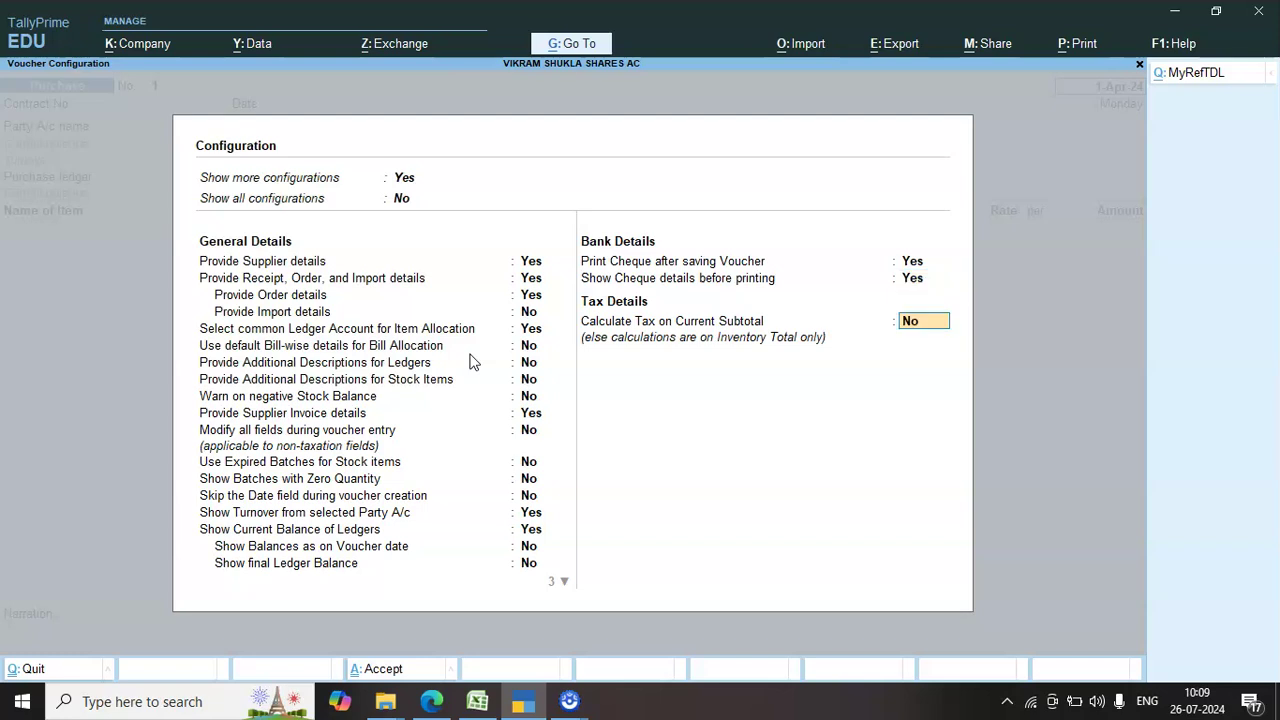
key(Return)
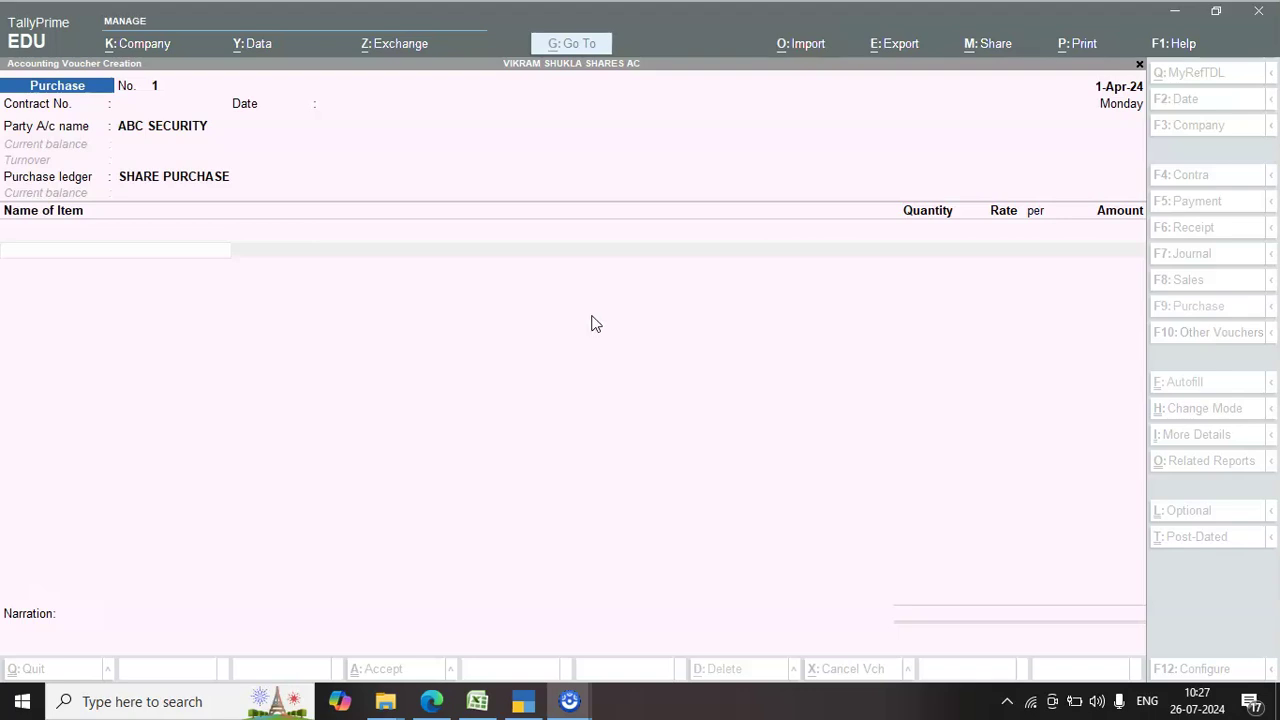
Step: Enter 305 as the purchase voucher's contract number, with the contract date 1-Apr-24
click(590, 323)
key(shift+Tab)
key(shift+Tab)
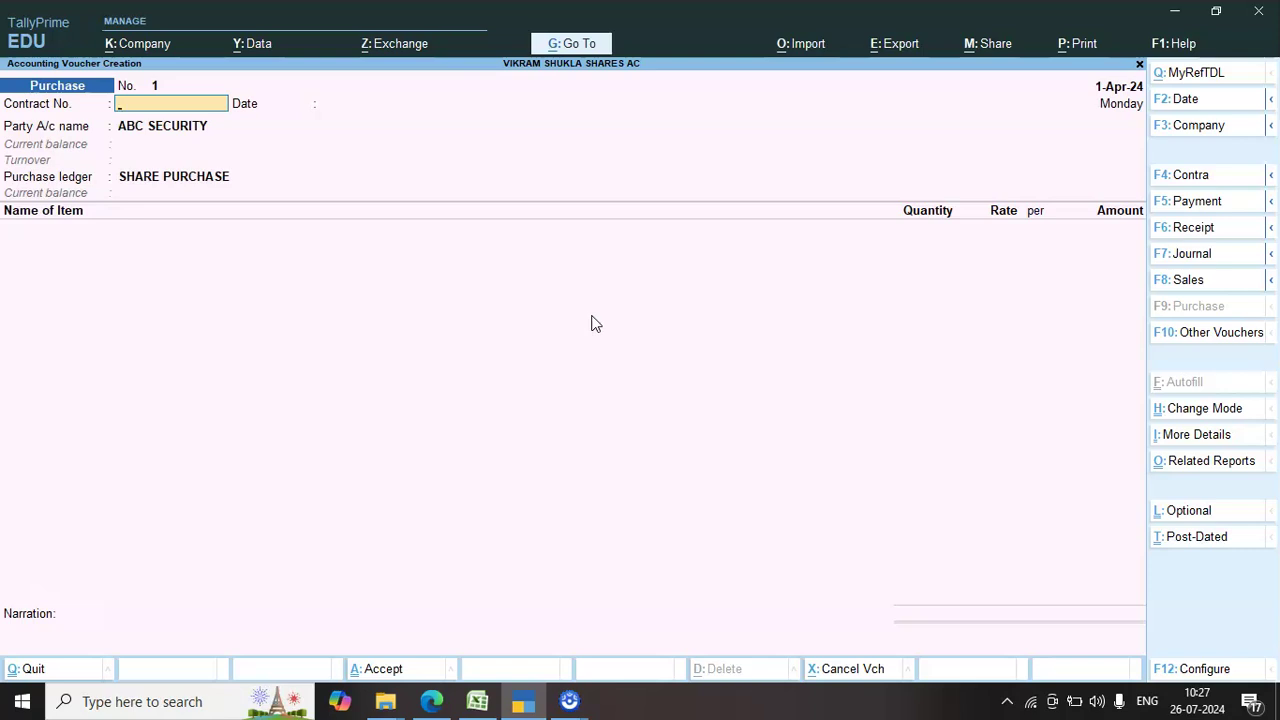
text(305)
key(Return)
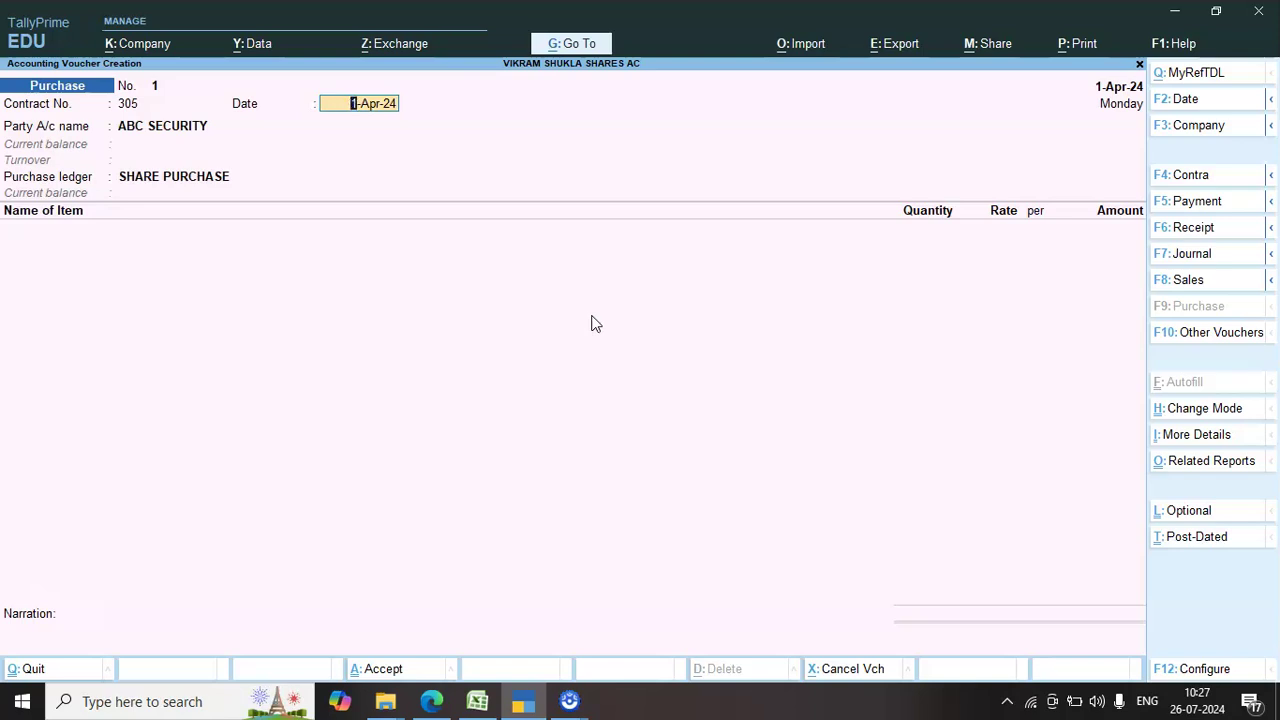
key(Return)
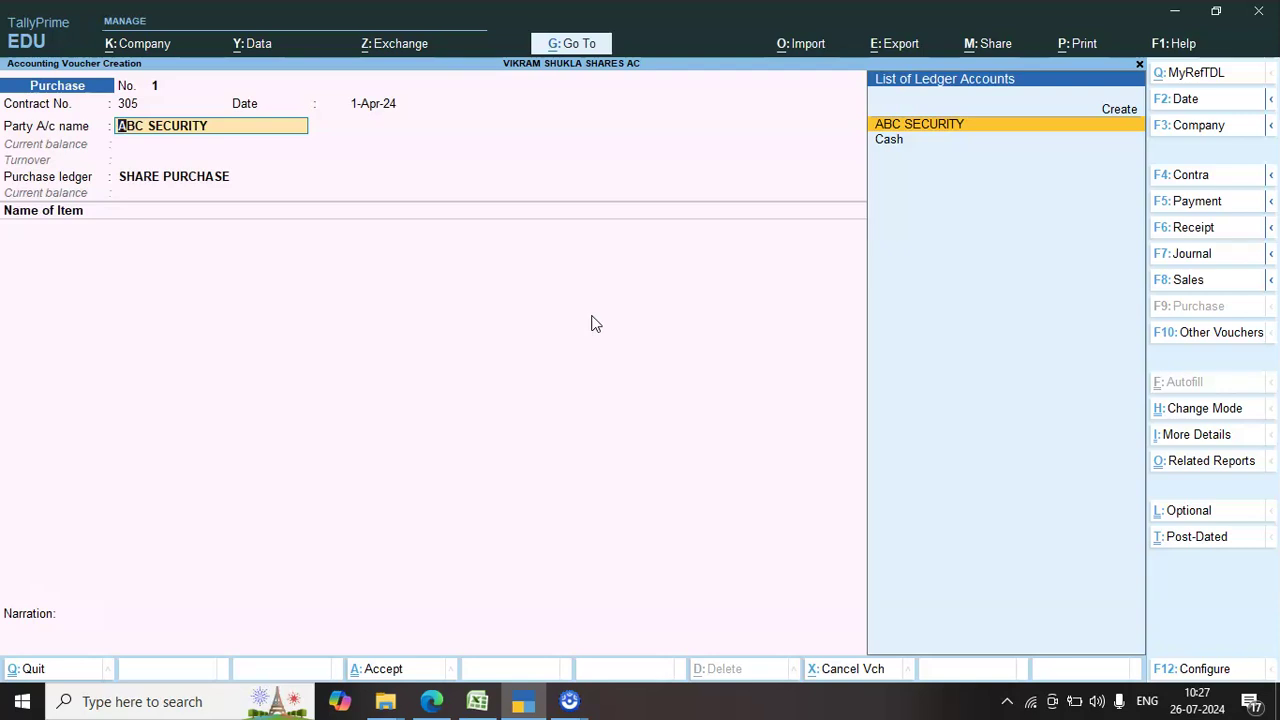
Step: Keep ABC SECURITY as the party account and accept the receipt and order details left blank
key(Return)
key(Return)
key(Return)
key(Return)
key(Return)
key(Return)
key(Return)
key(Return)
key(Return)
key(Return)
key(Return)
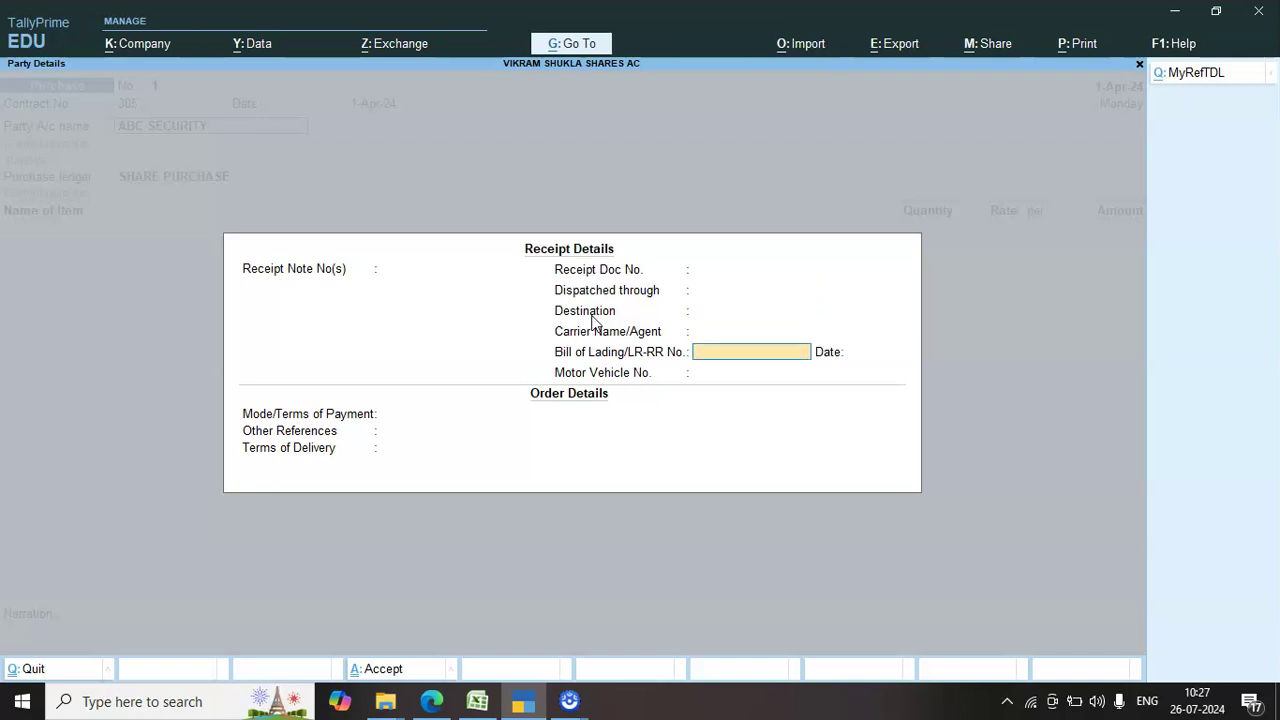
key(Return)
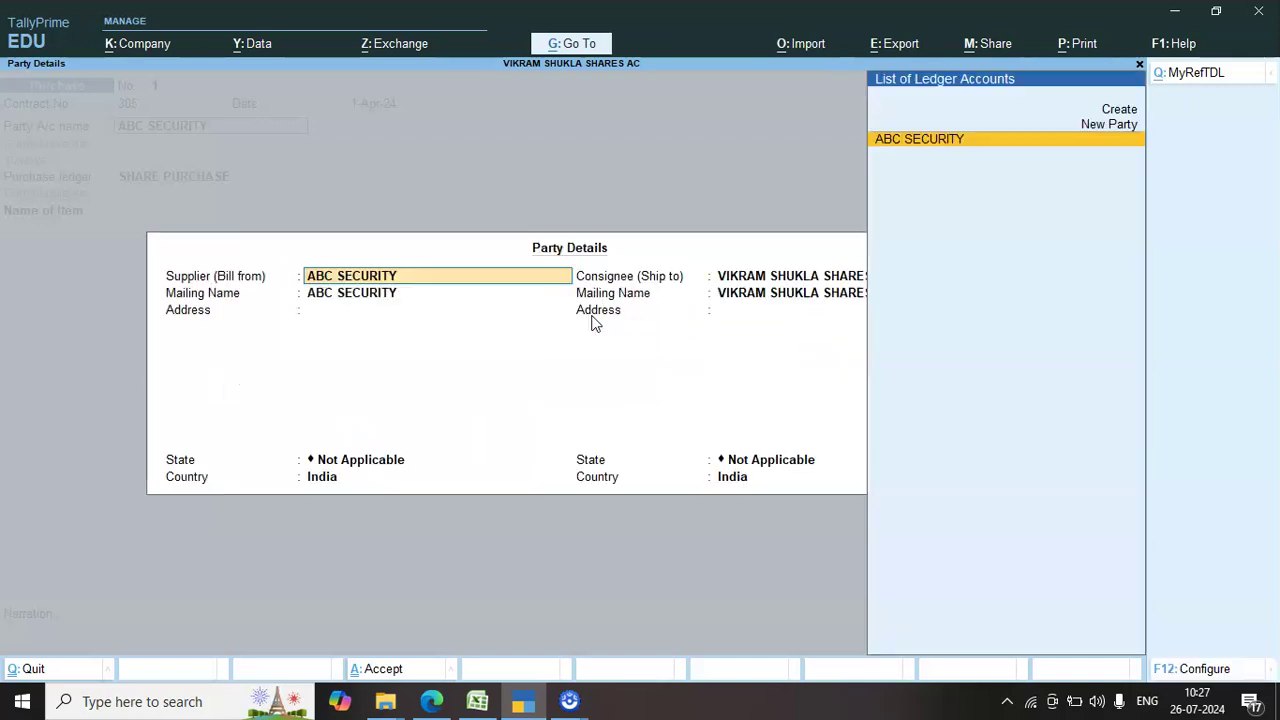
Step: Accept the supplier and consignee details for ABC SECURITY and keep SHARE PURCHASE as the purchase ledger
key(Return)
key(Return)
key(Return)
key(Return)
key(Return)
key(Return)
key(Return)
key(Return)
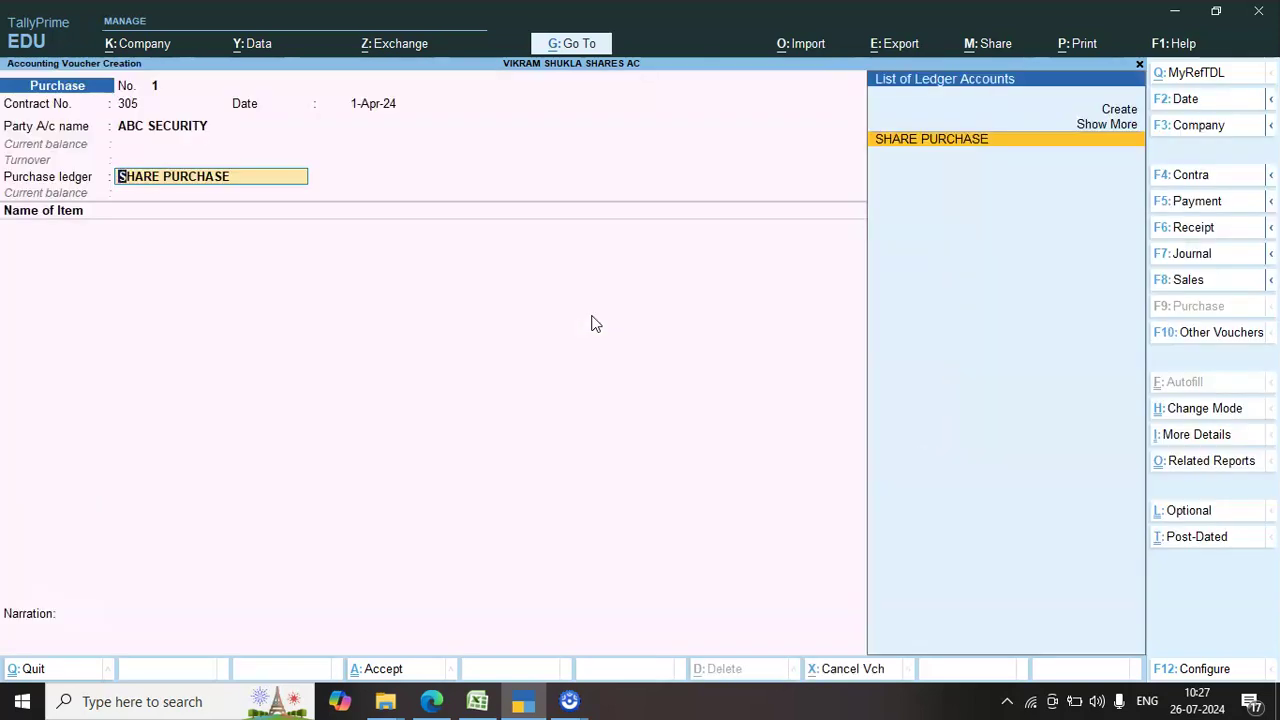
key(Return)
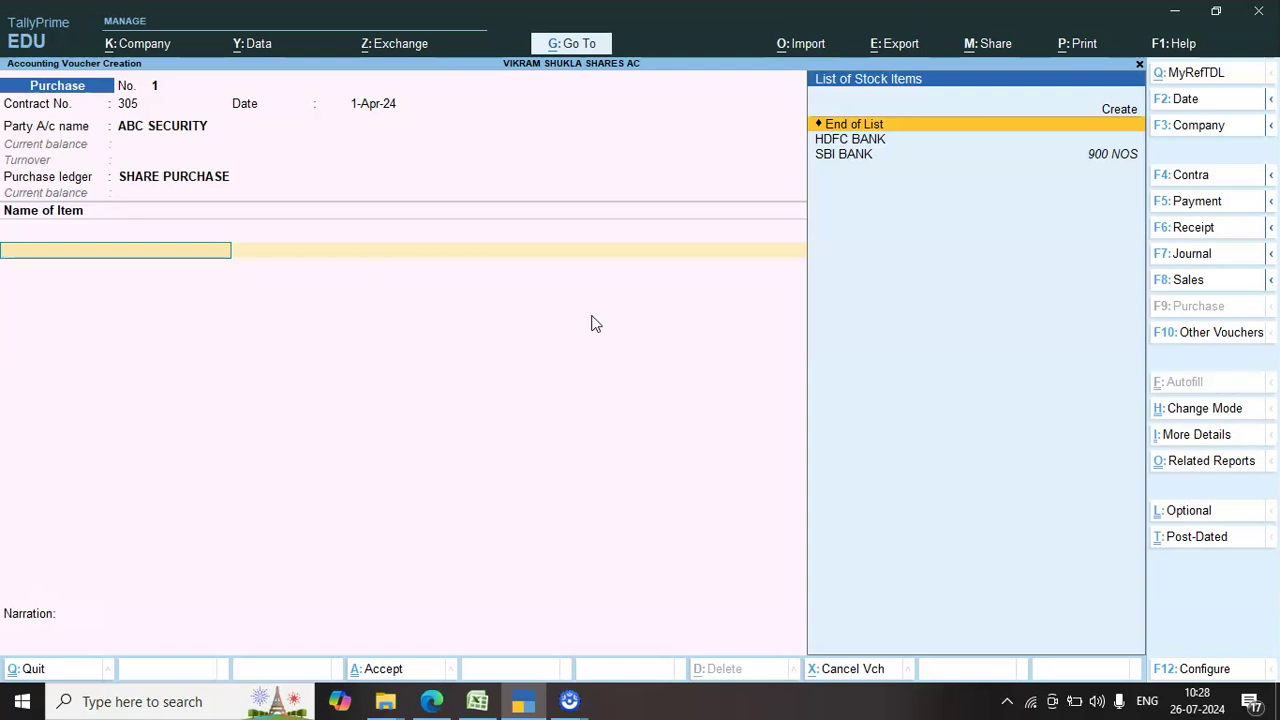
Step: Add HDFC BANK as the first item, with a quantity of 500 NOS at a rate of 800
key(Down)
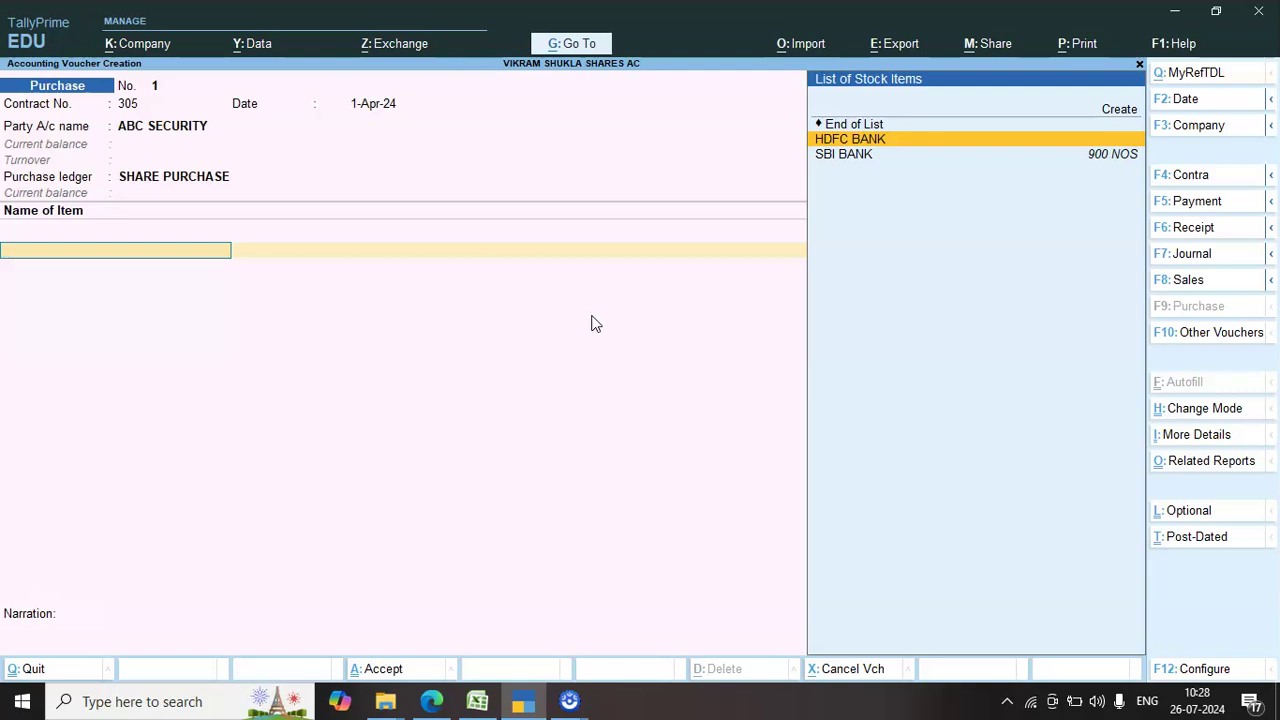
key(Return)
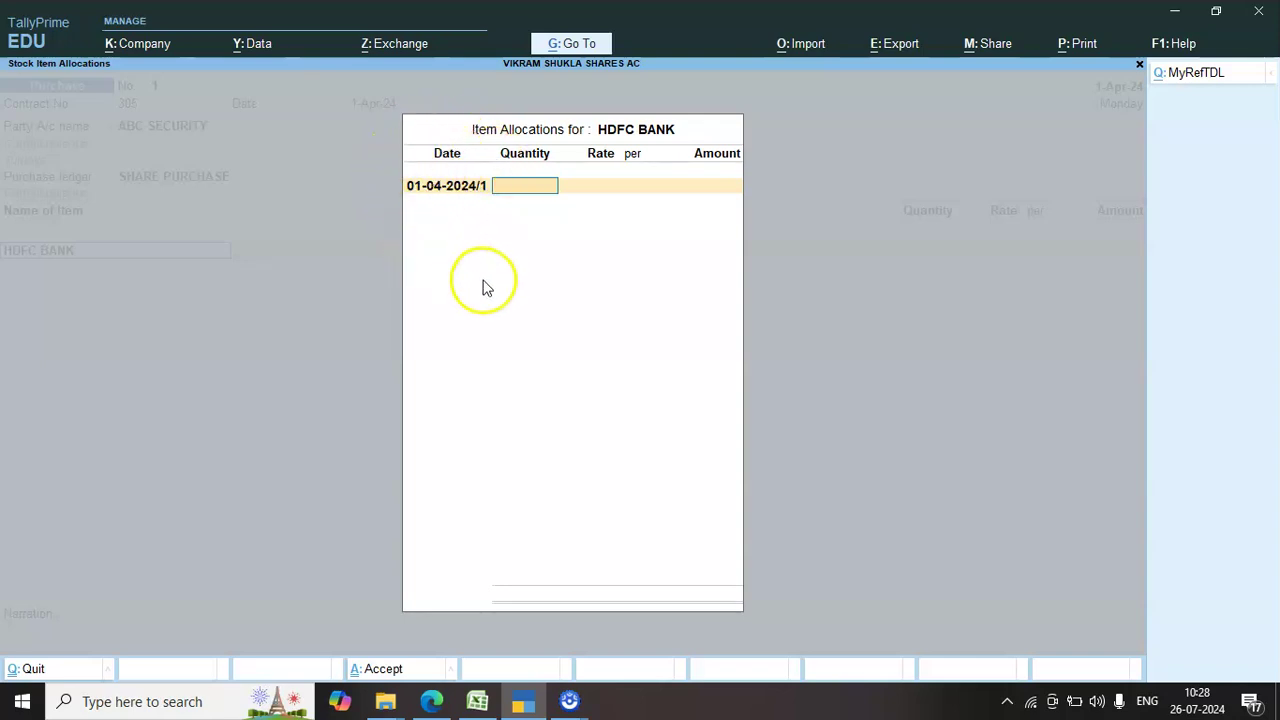
text(500)
key(Return)
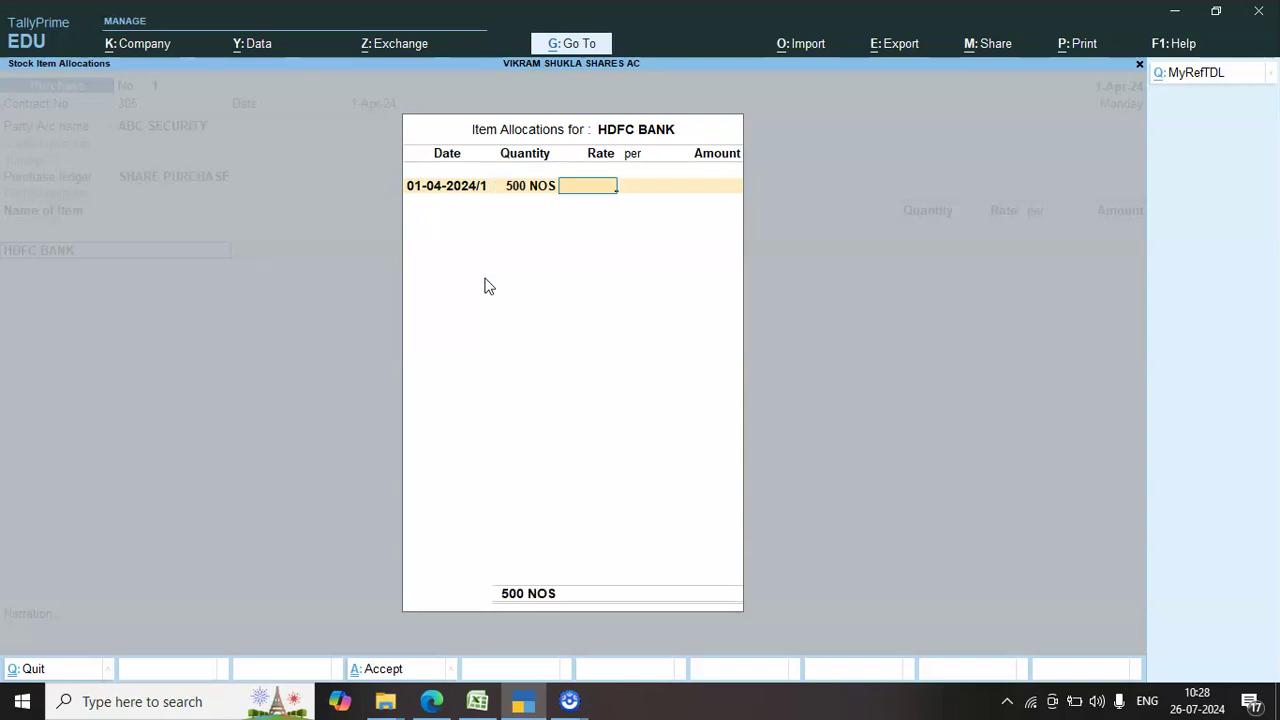
text(800)
key(Return)
key(Return)
key(Return)
key(Return)
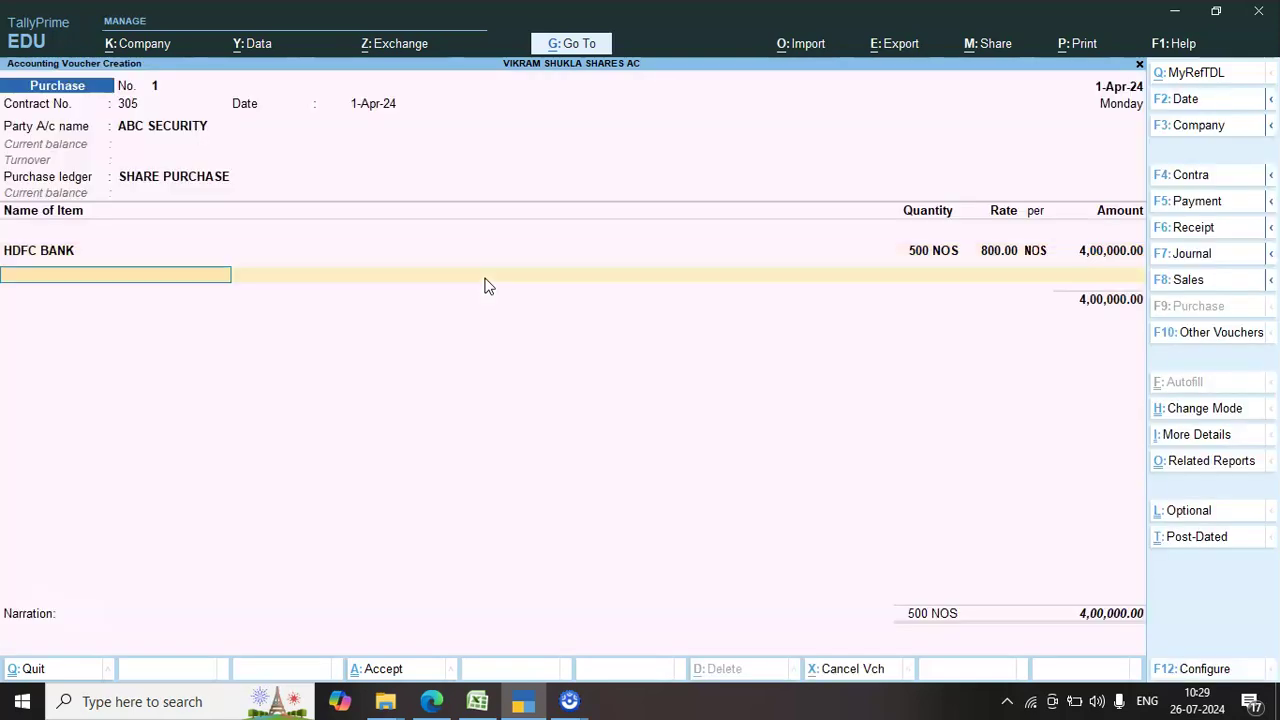
Step: Add a second HDFC BANK line of 300 NOS at a rate of 750
text(hd)
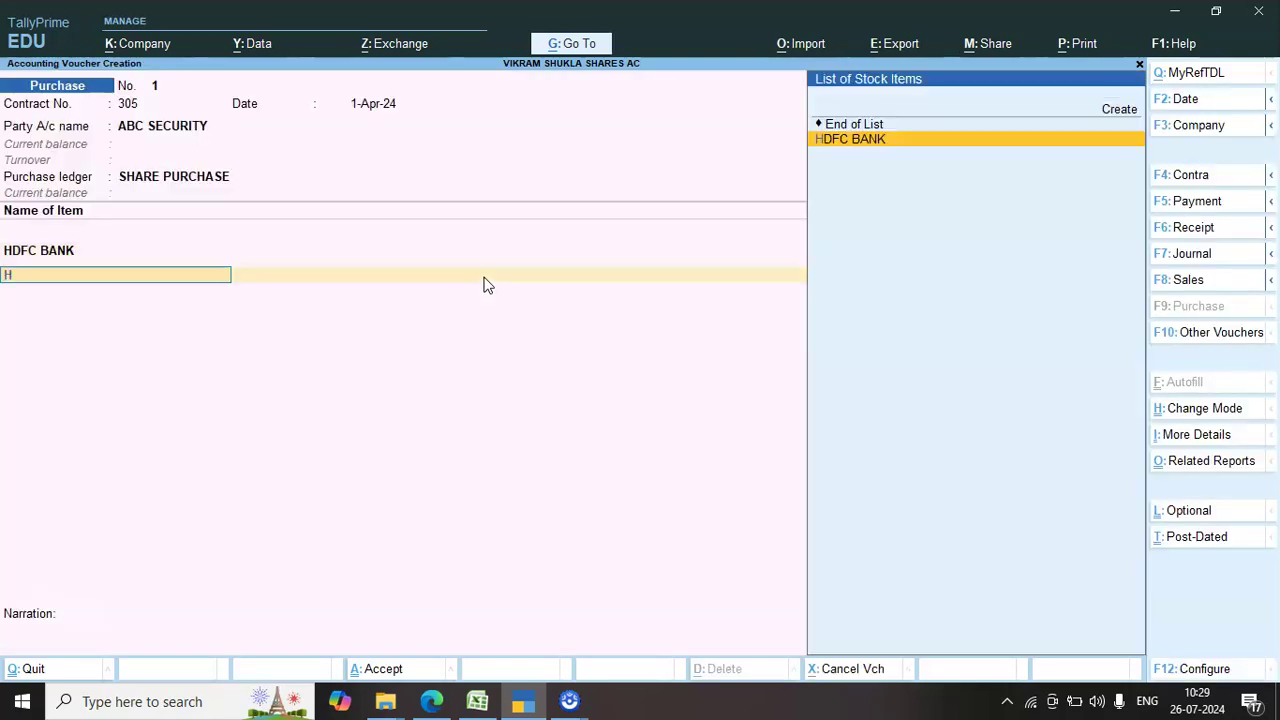
key(Return)
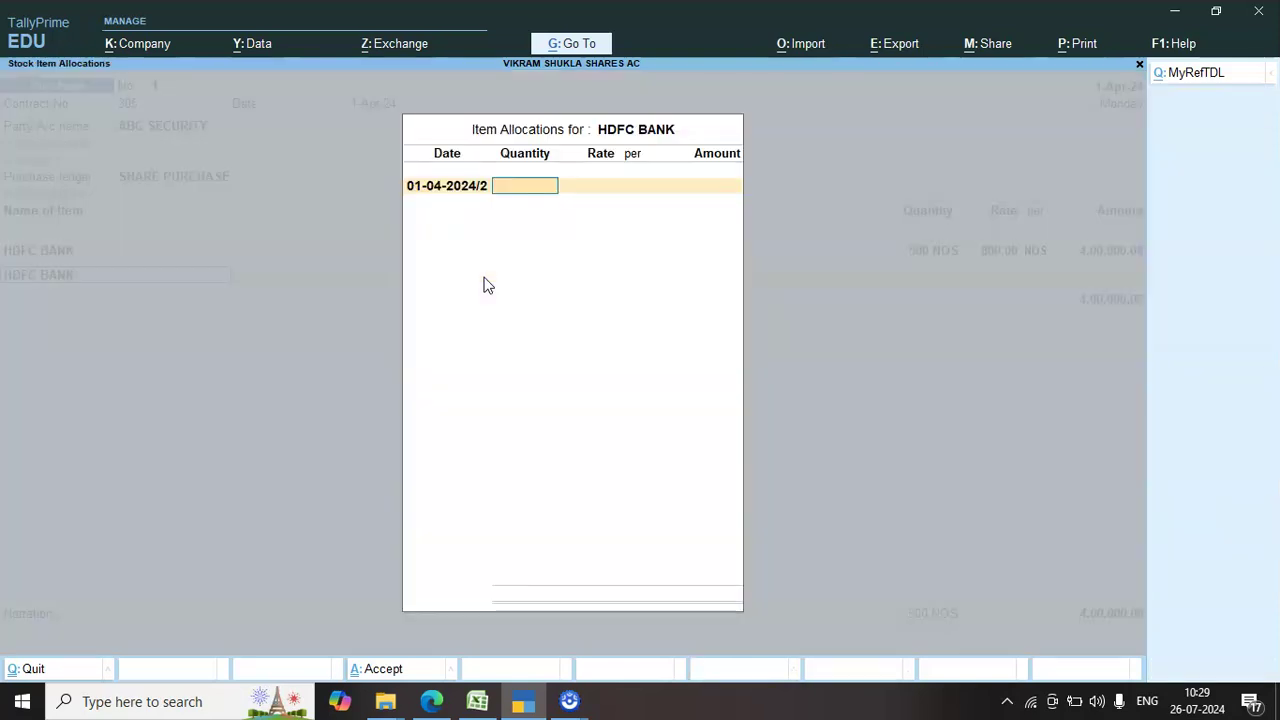
text(300)
key(Return)
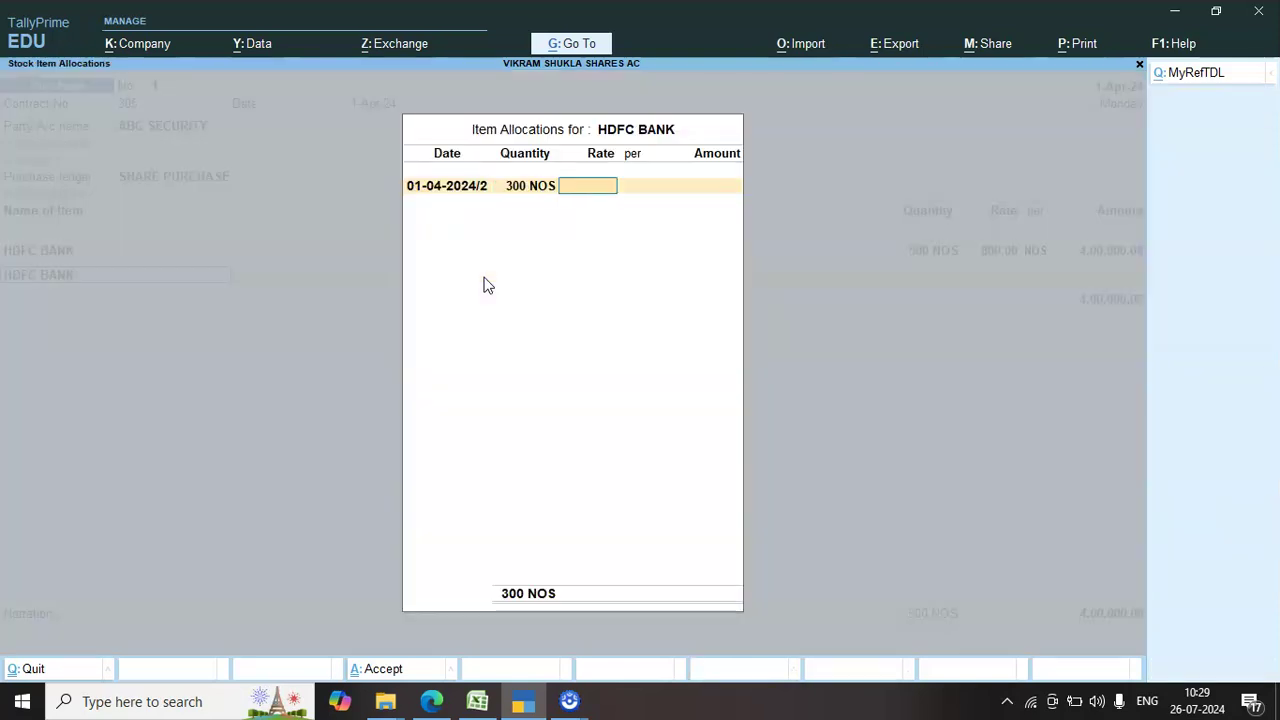
text(750)
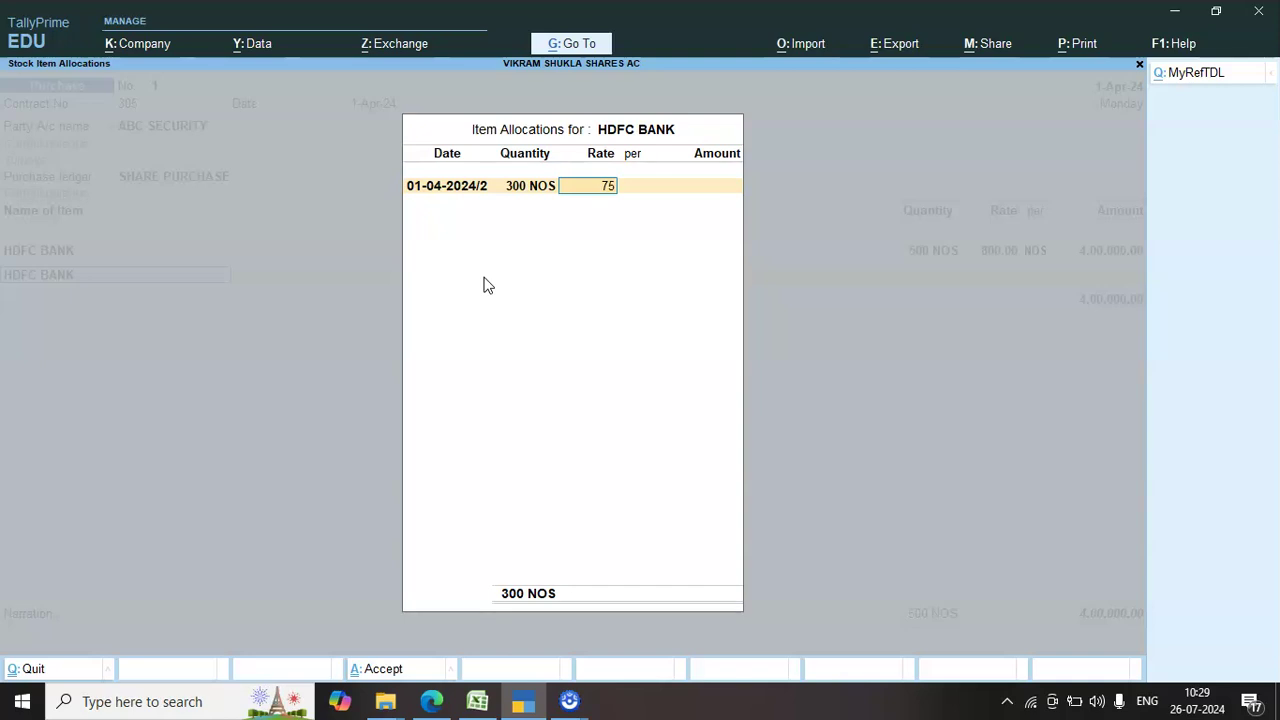
key(Return)
key(Return)
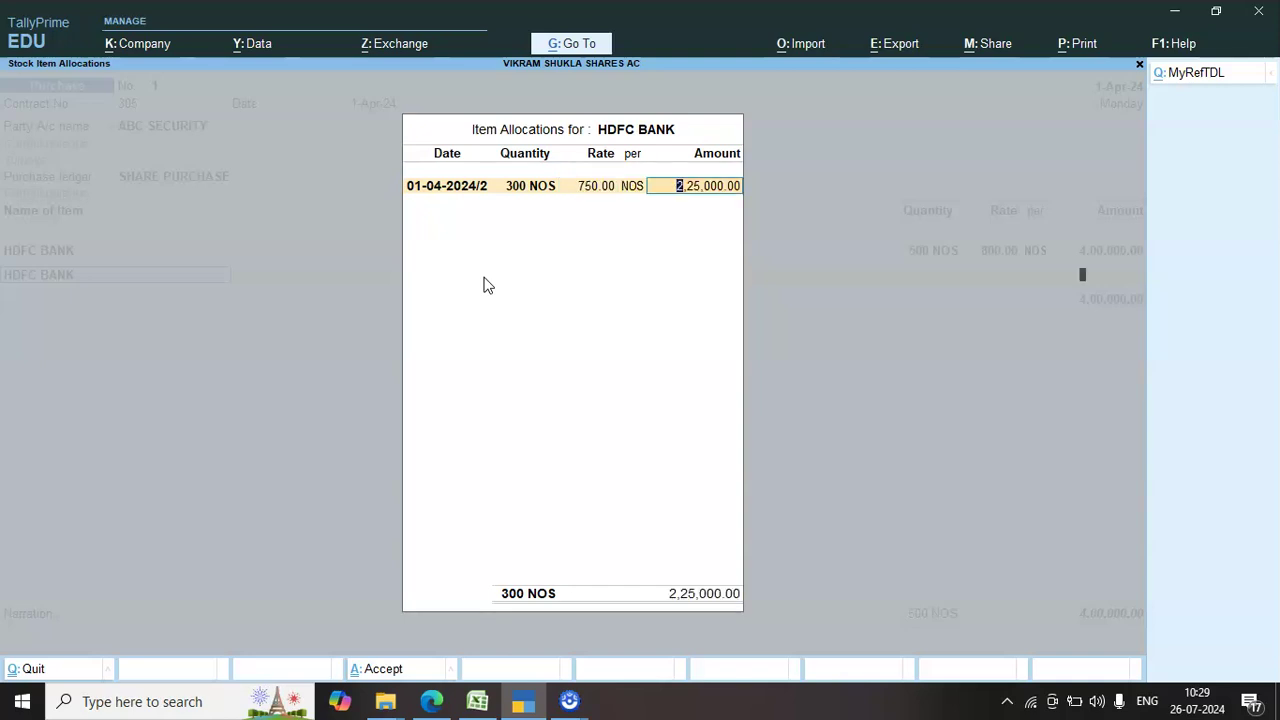
key(Return)
key(Return)
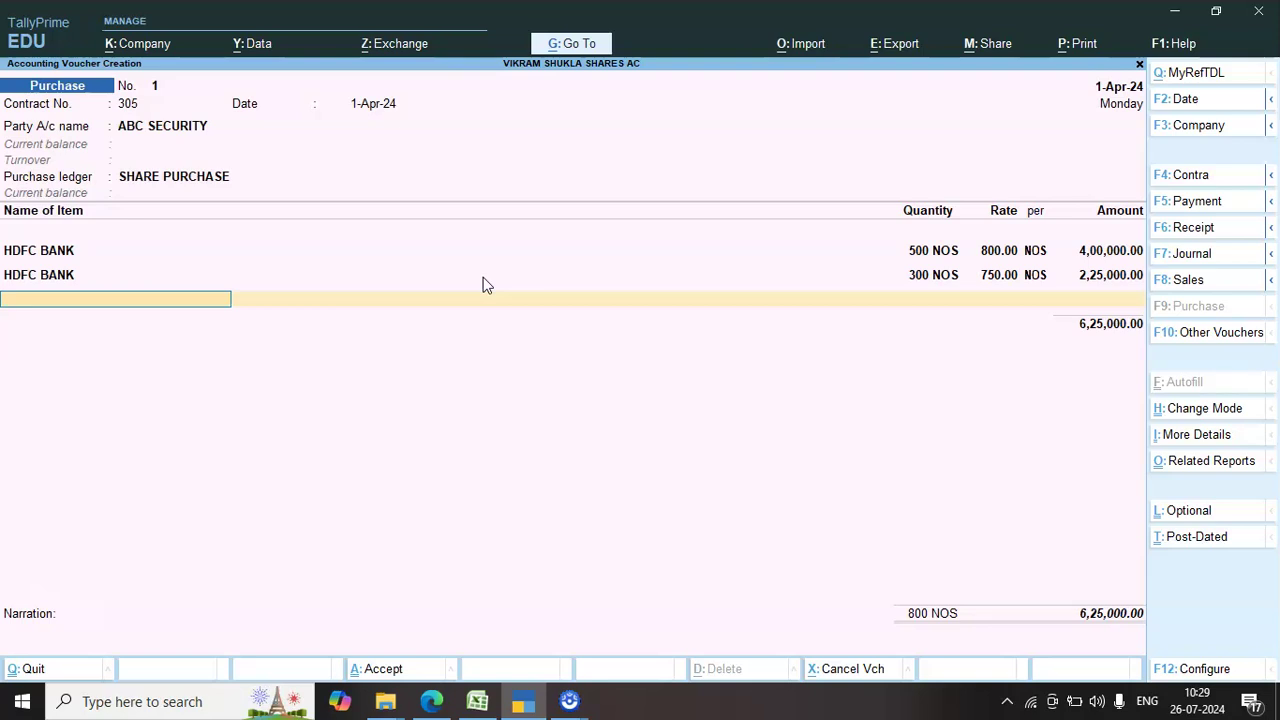
Step: Change the first HDFC BANK line to a quantity of 800 NOS at a rate of 790
key(Up)
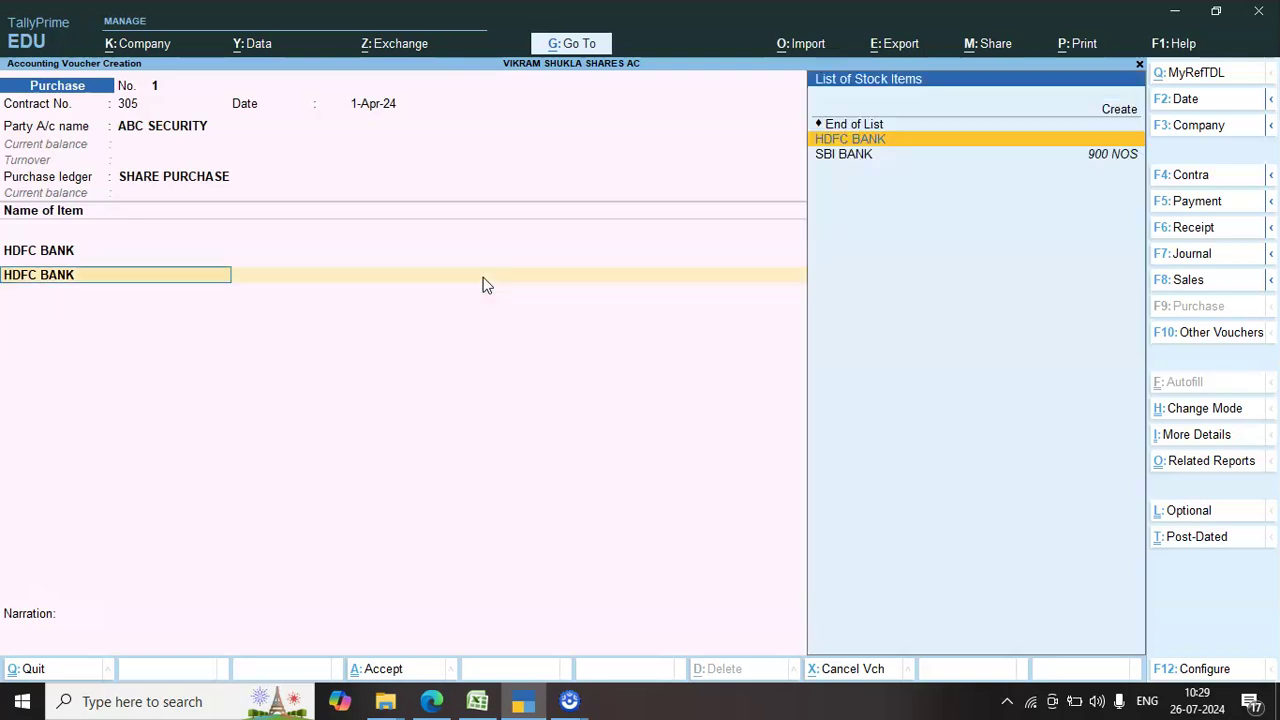
key(Up)
key(Return)
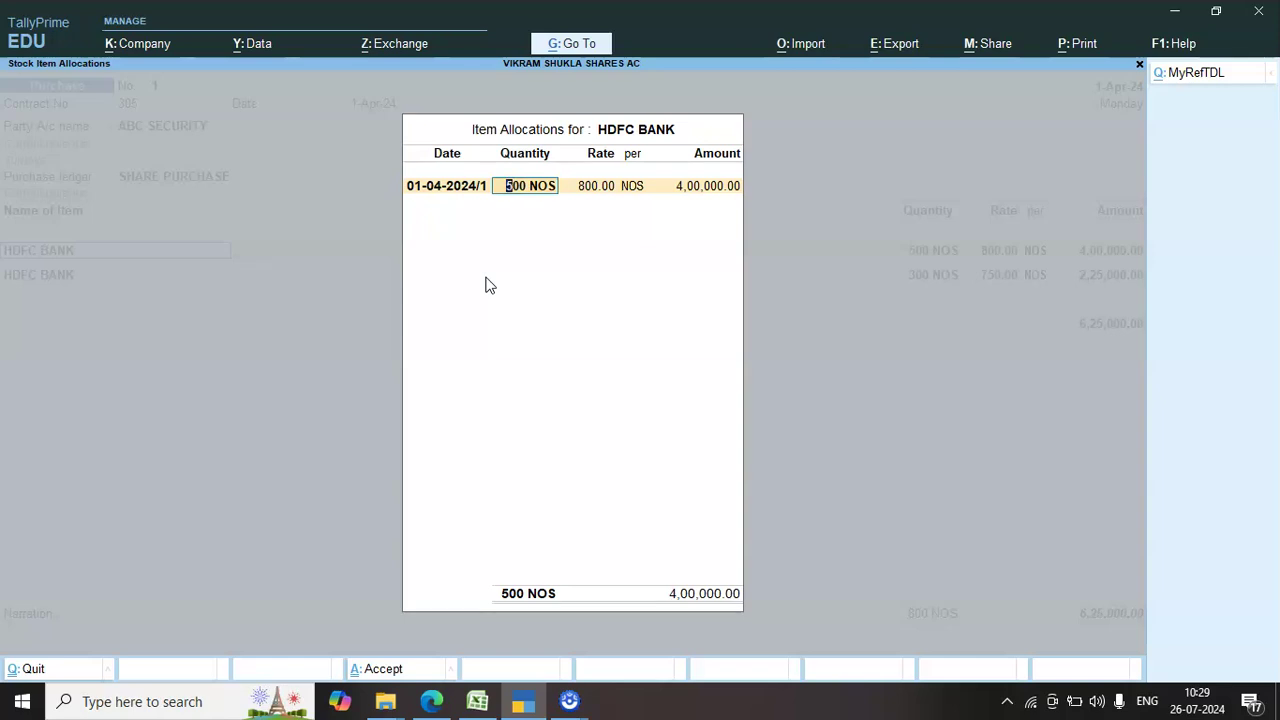
text(800)
key(Return)
text(790)
key(Return)
key(Return)
key(Return)
key(Return)
key(Return)
Step: Replace the second HDFC BANK line with SBI BANK, 300 NOS at a rate of 250
key(BackSpace)
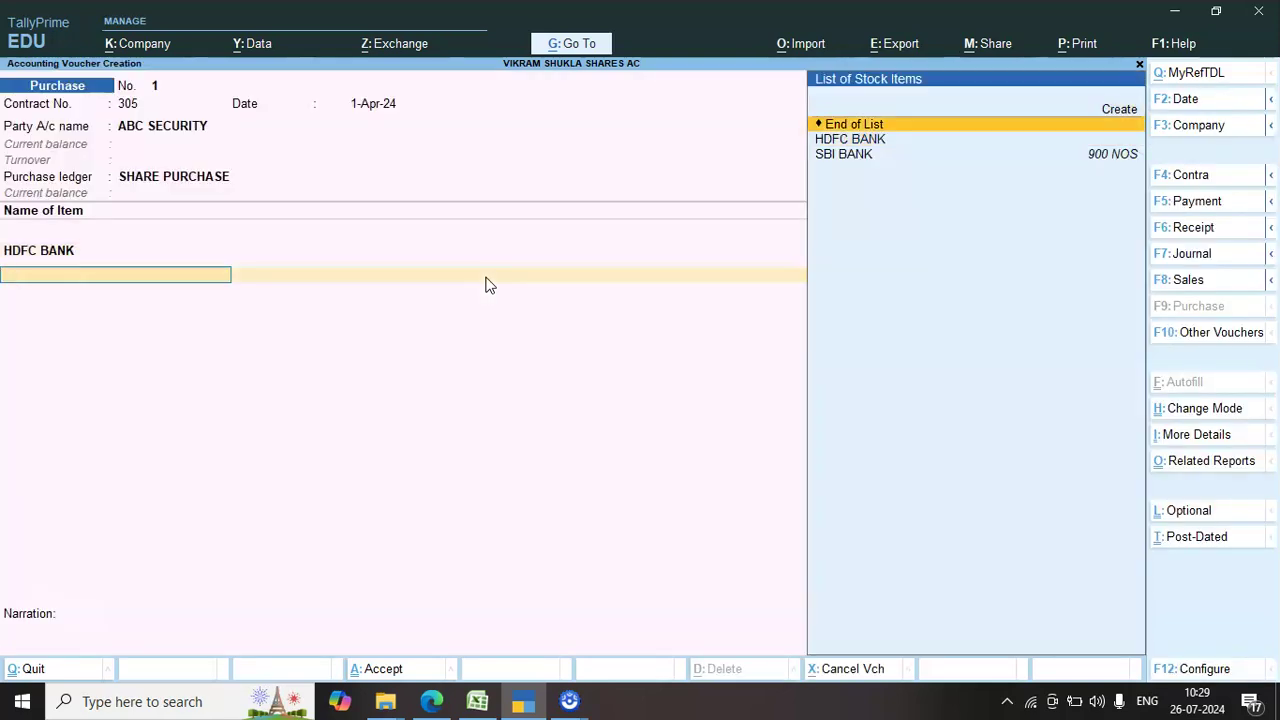
key(BackSpace)
key(Return)
key(Down)
key(Down)
key(Return)
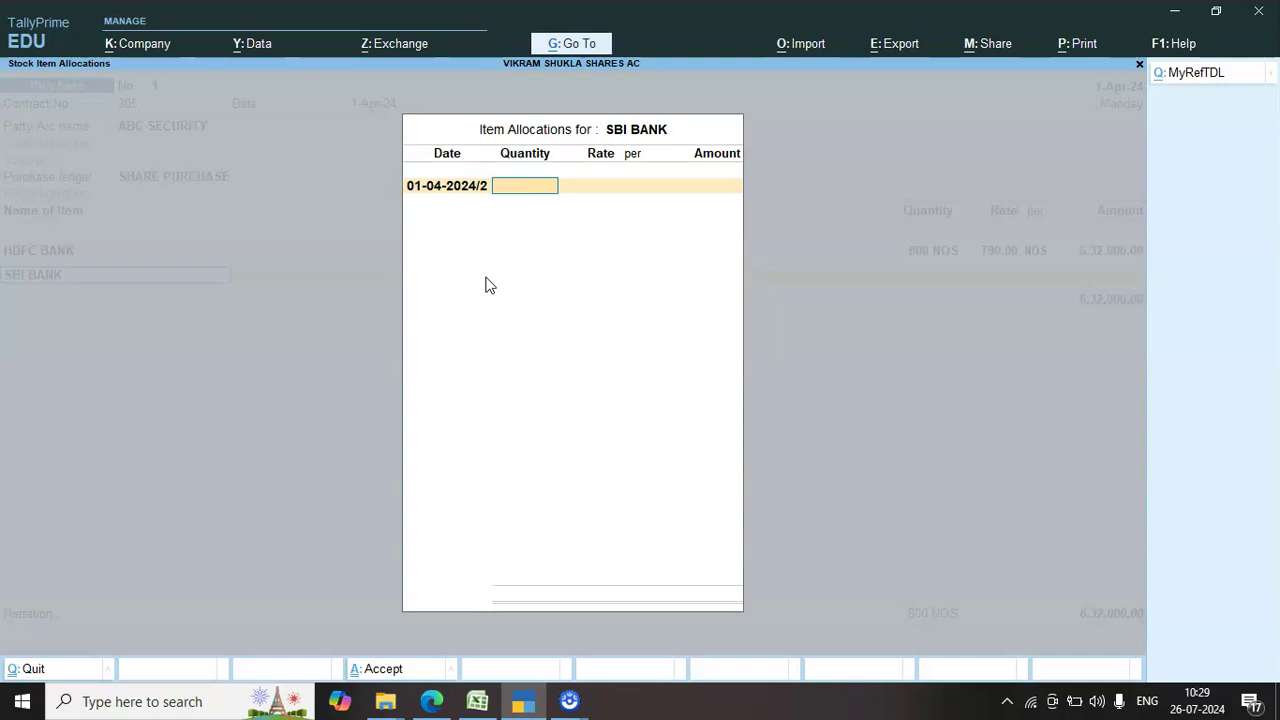
text(300)
key(Return)
text(250)
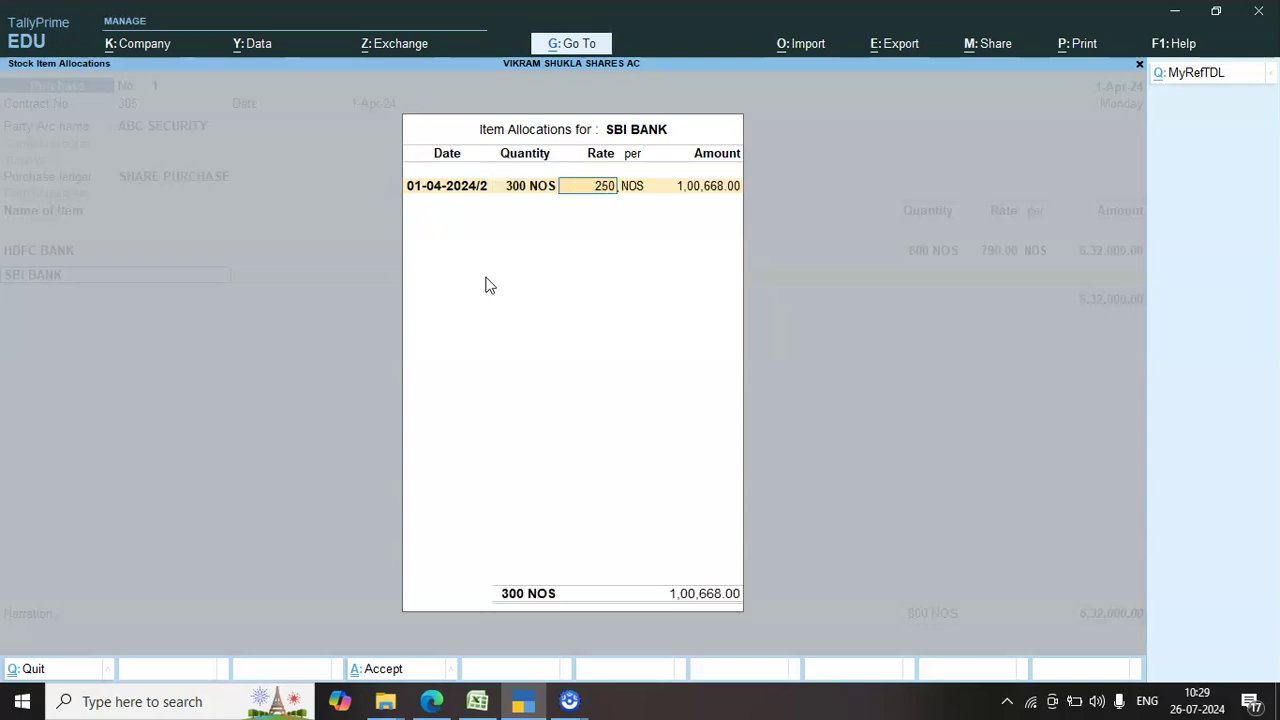
key(Return)
key(Return)
key(Return)
key(Return)
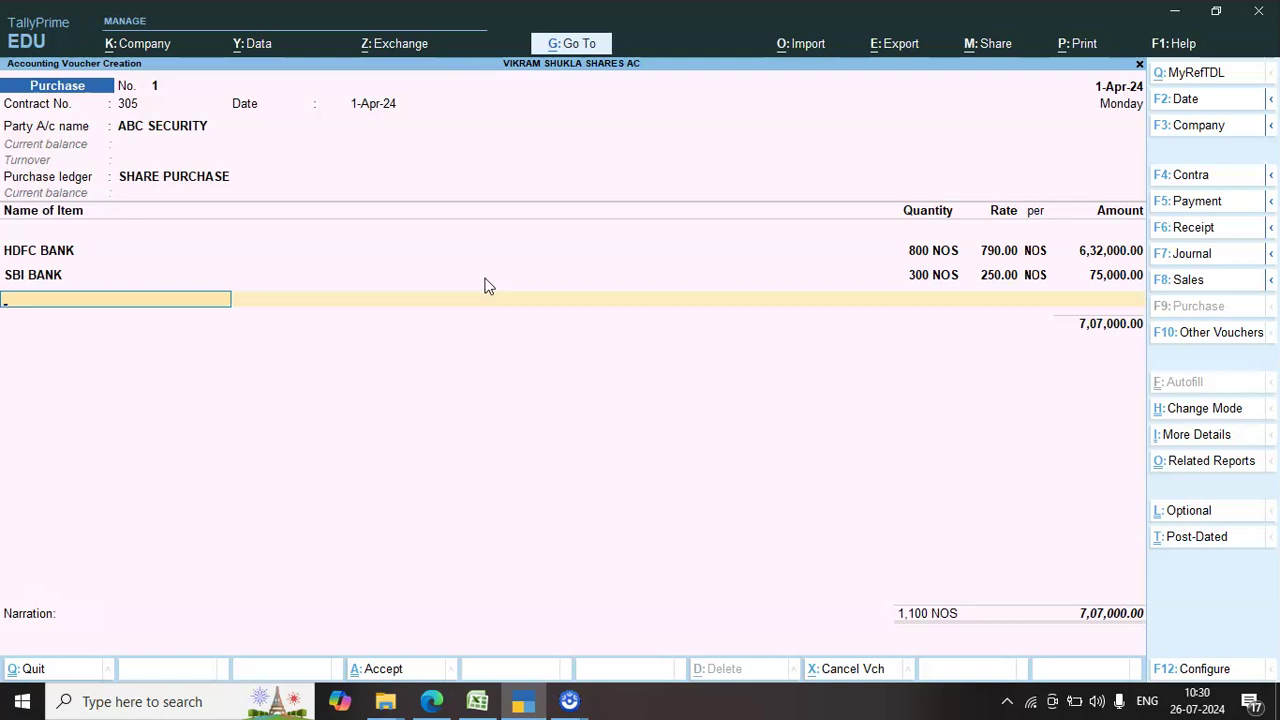
Step: Create a new stock item named Tata Motors from the voucher, keeping its mutual fund, F & O and ignore script options at No
key(alt+c)
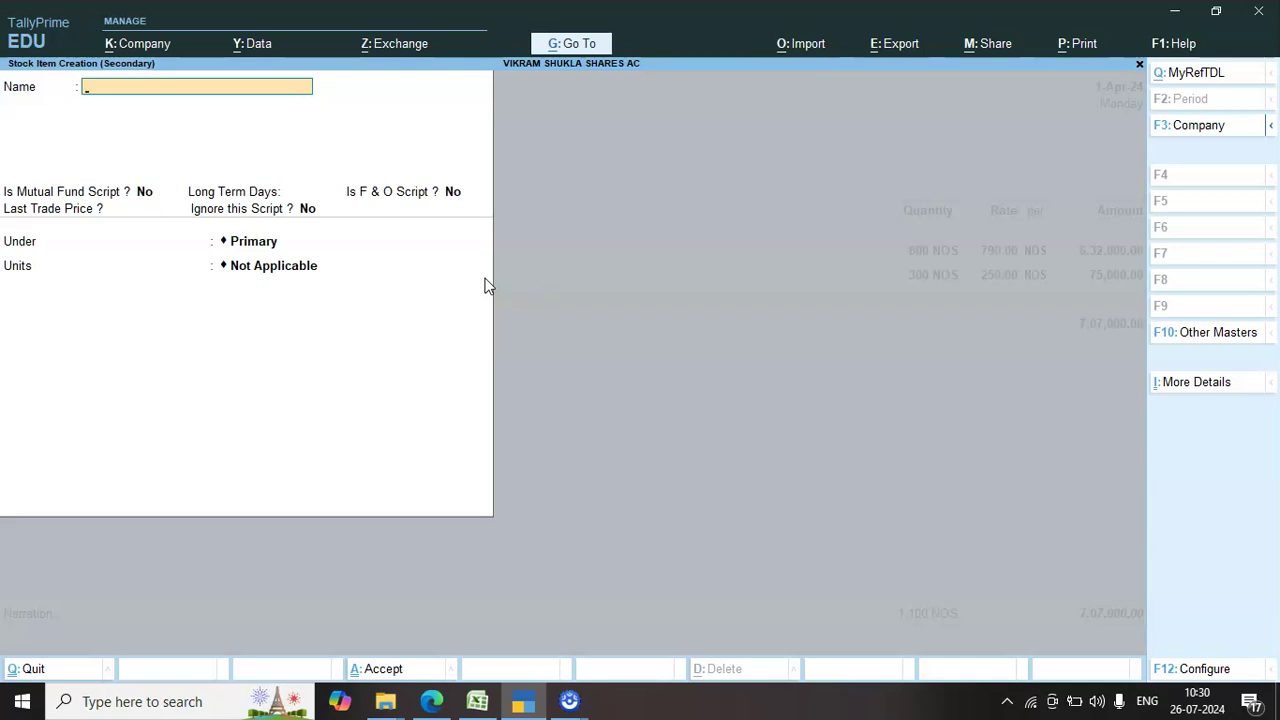
text(ata Motors)
key(Return)
key(Return)
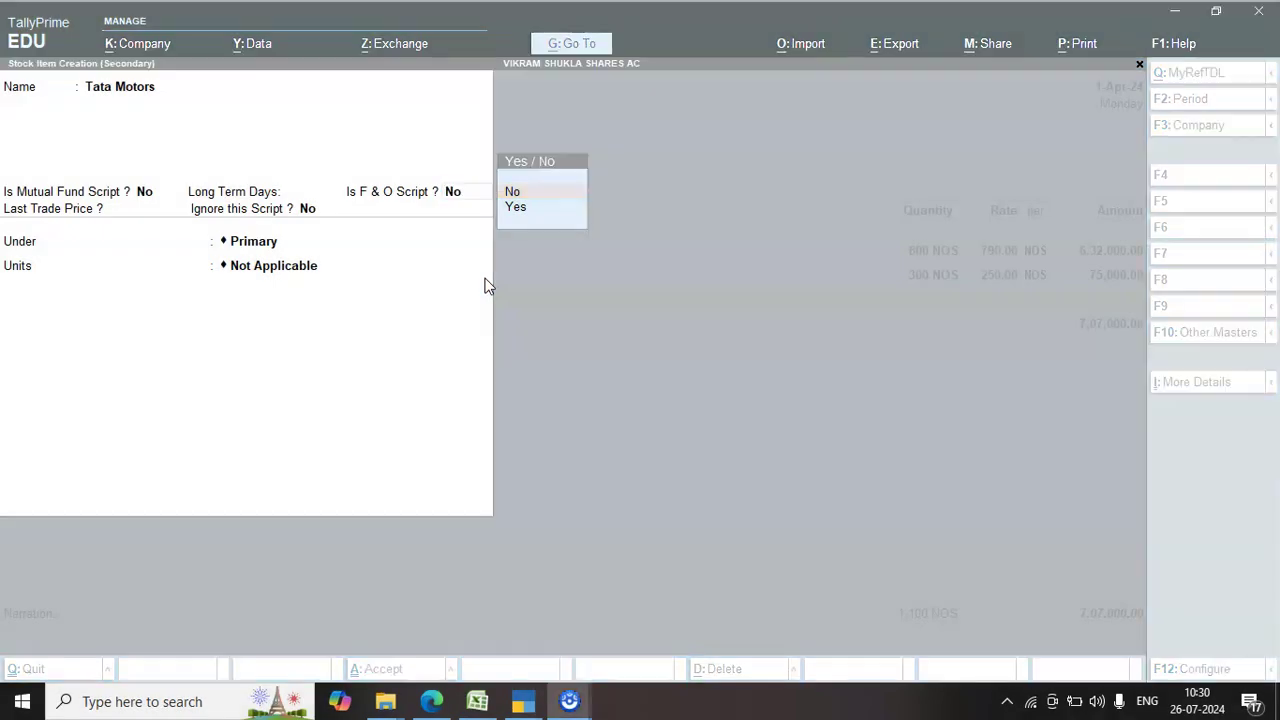
click(497, 280)
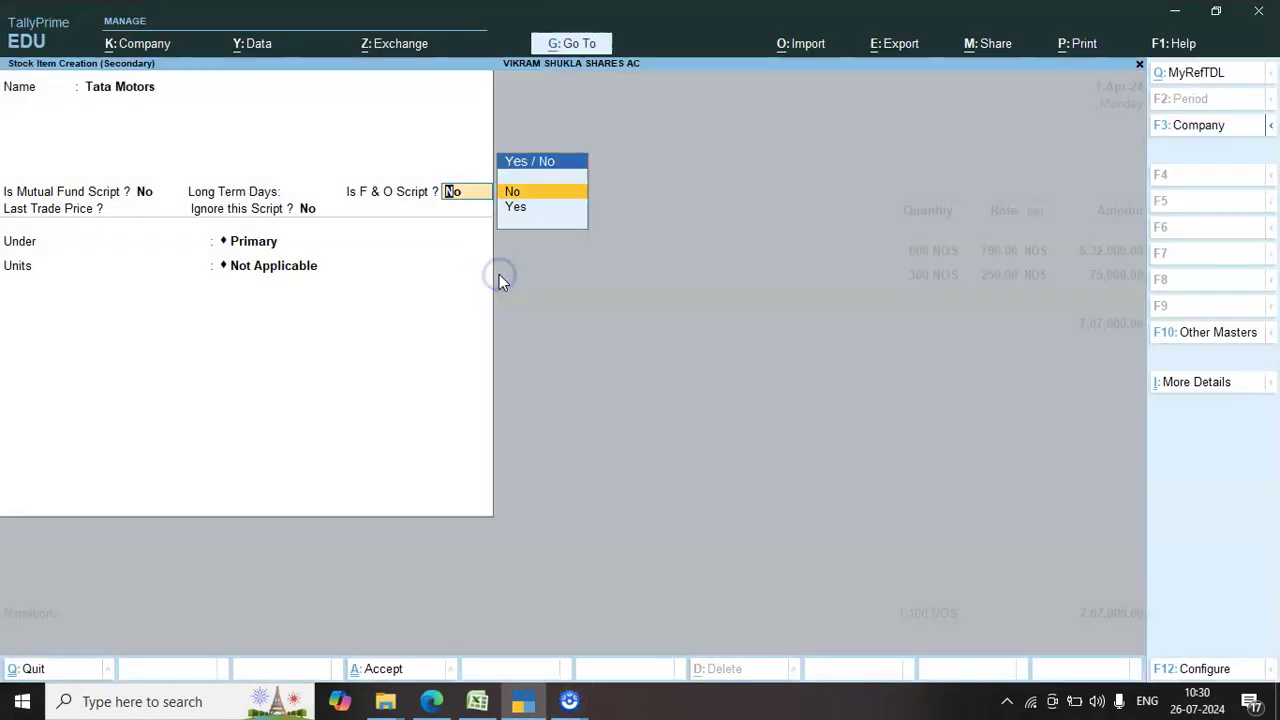
key(Return)
key(Return)
key(Return)
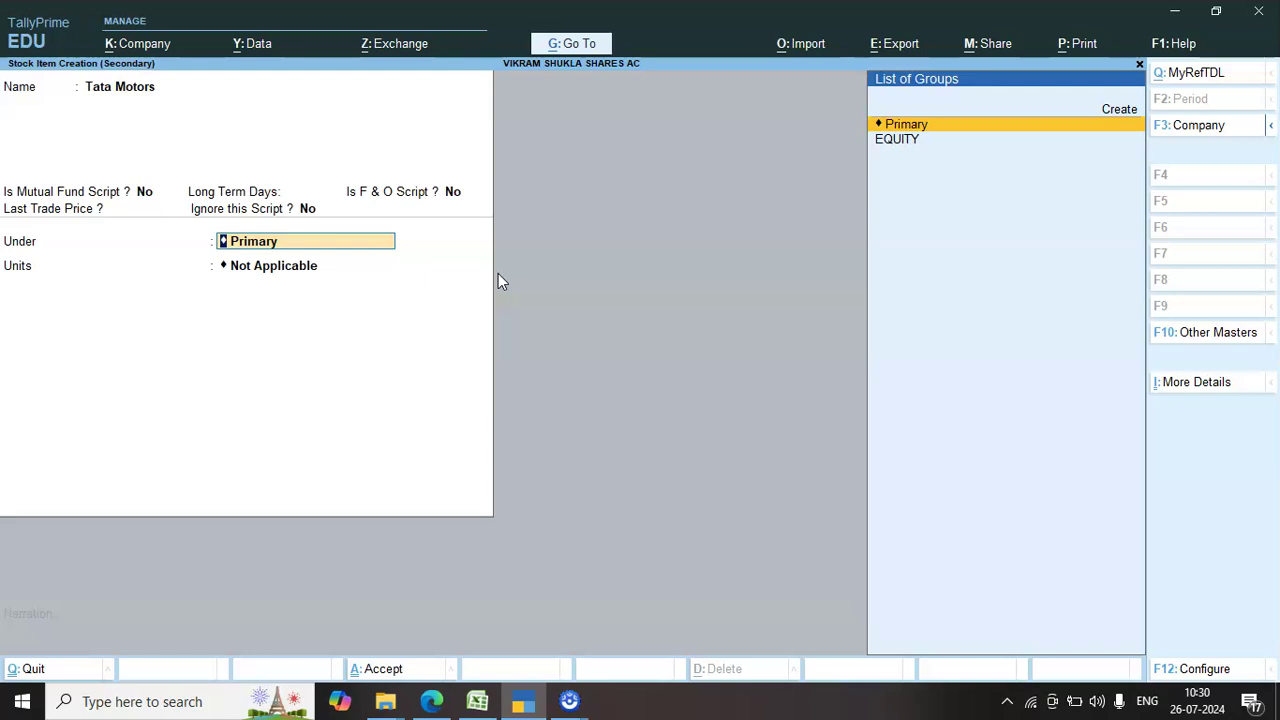
Step: Place Tata Motors under the EQUITY group with units NOS, keep Maintain in Purchase Date at Yes, and save the stock item
key(Down)
key(Return)
click(500, 281)
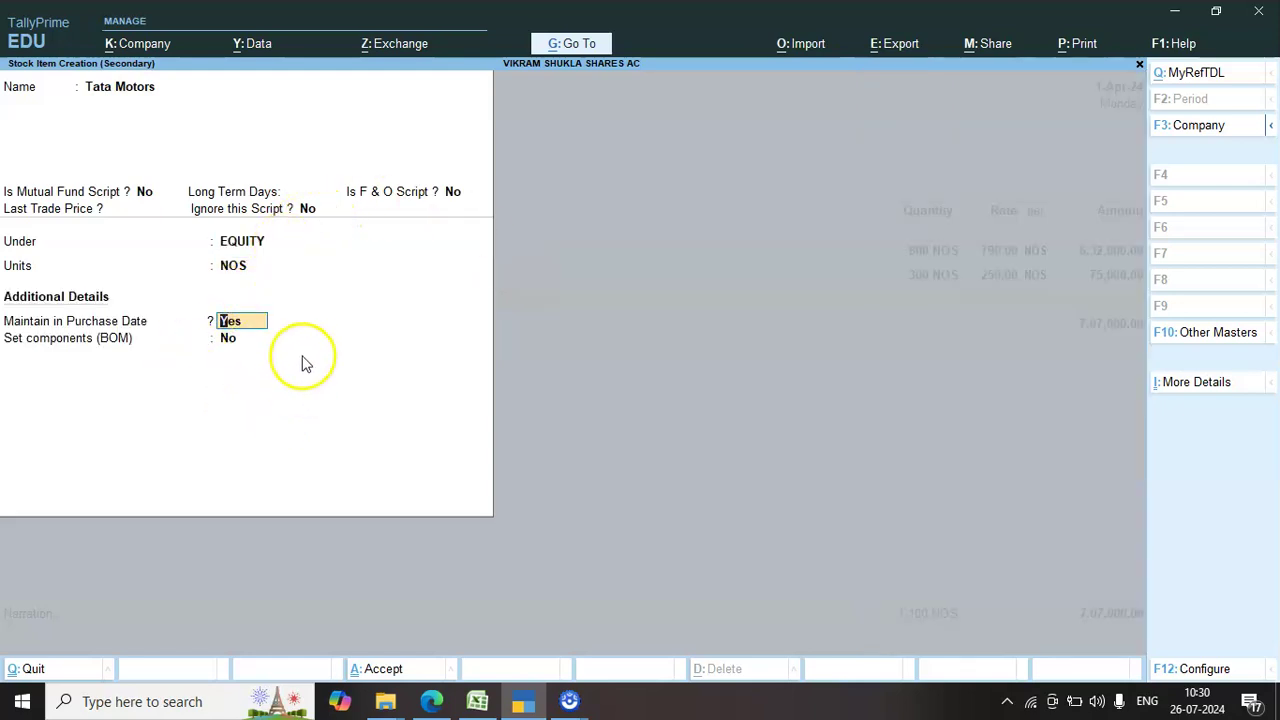
click(218, 338)
key(Return)
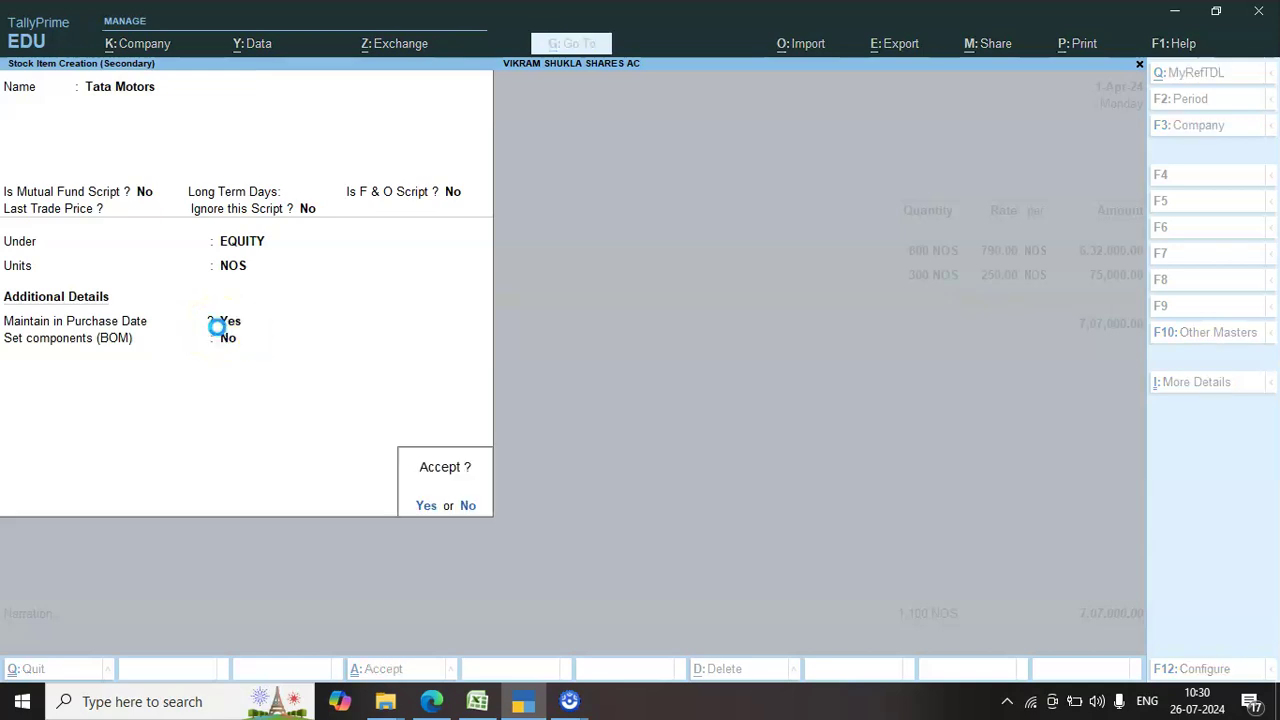
key(Return)
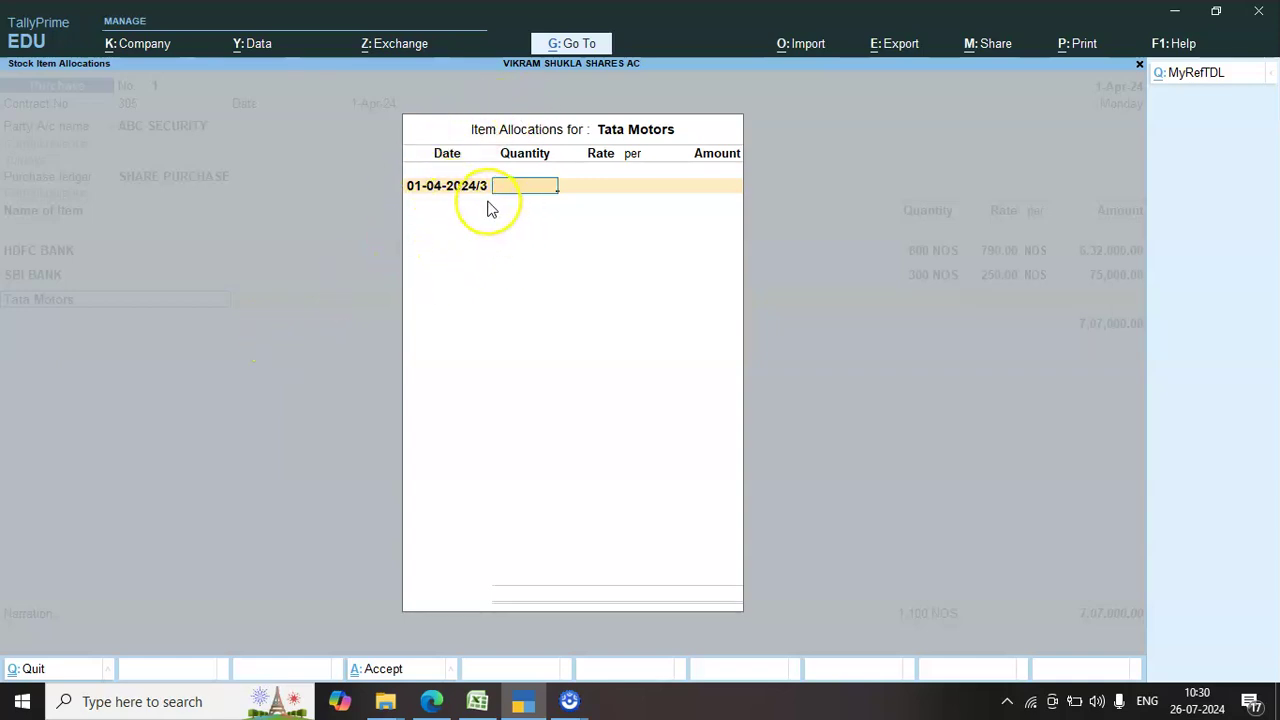
Step: Allocate 300 NOS of Tata Motors at a rate of 220 and complete the item line
text(300)
key(Return)
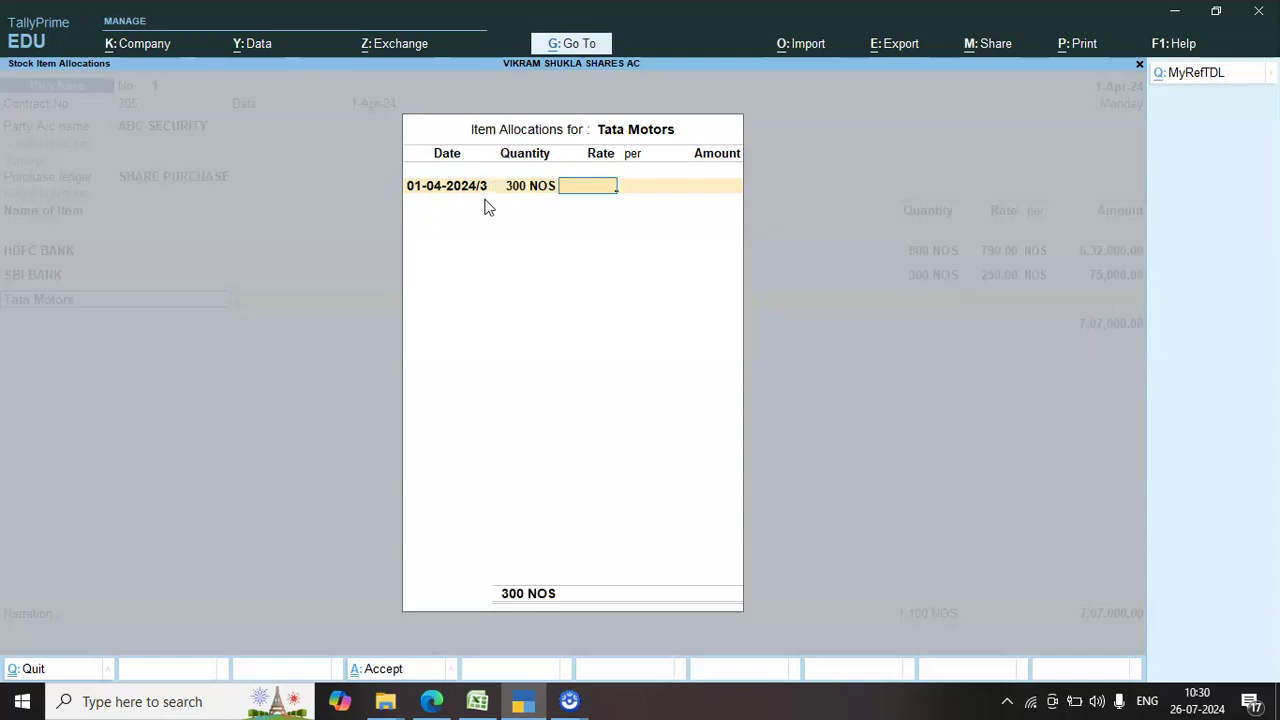
text(220)
key(Return)
key(Return)
key(Return)
key(Return)
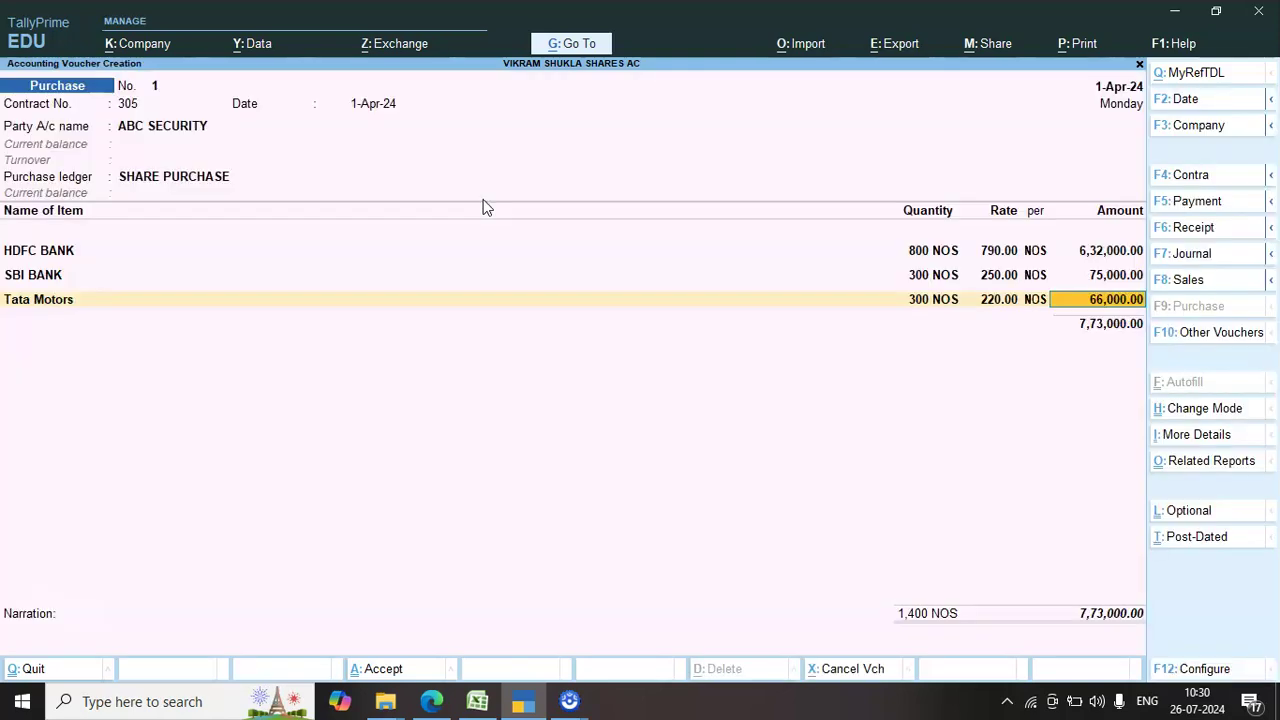
key(Return)
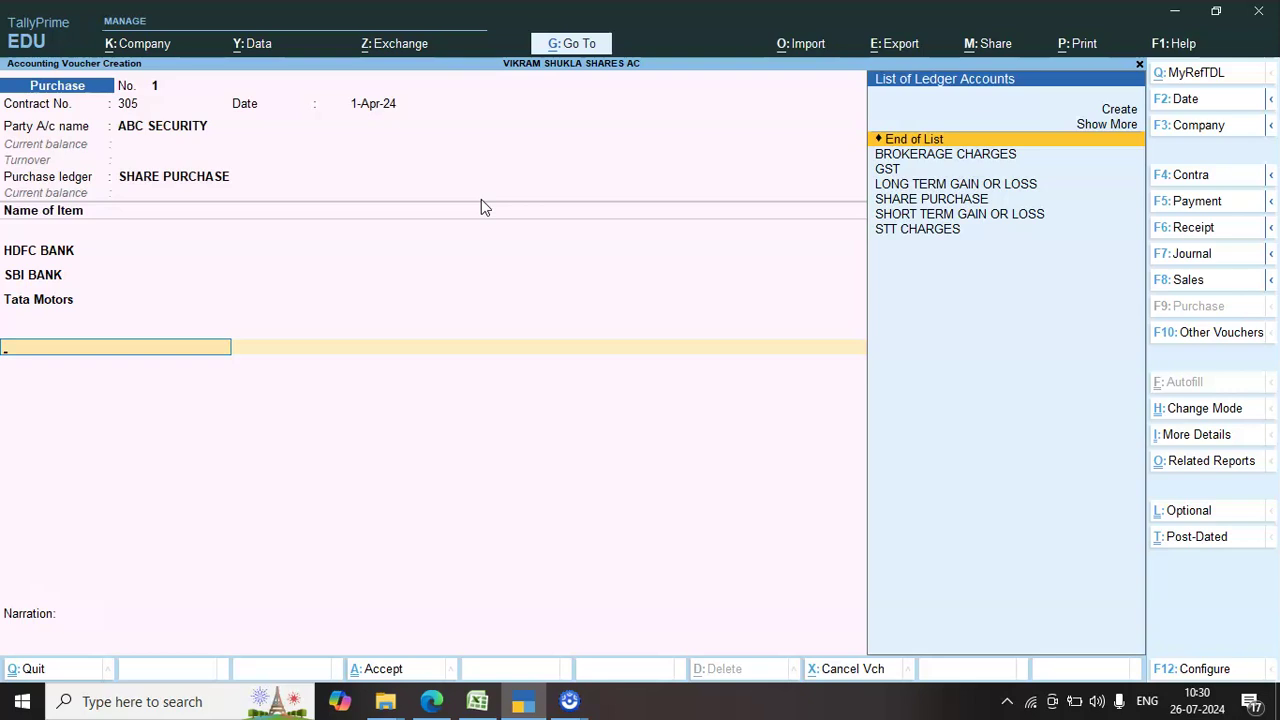
Step: Add the BROKERAGE CHARGES ledger below the items with an amount of 2,000
key(Down)
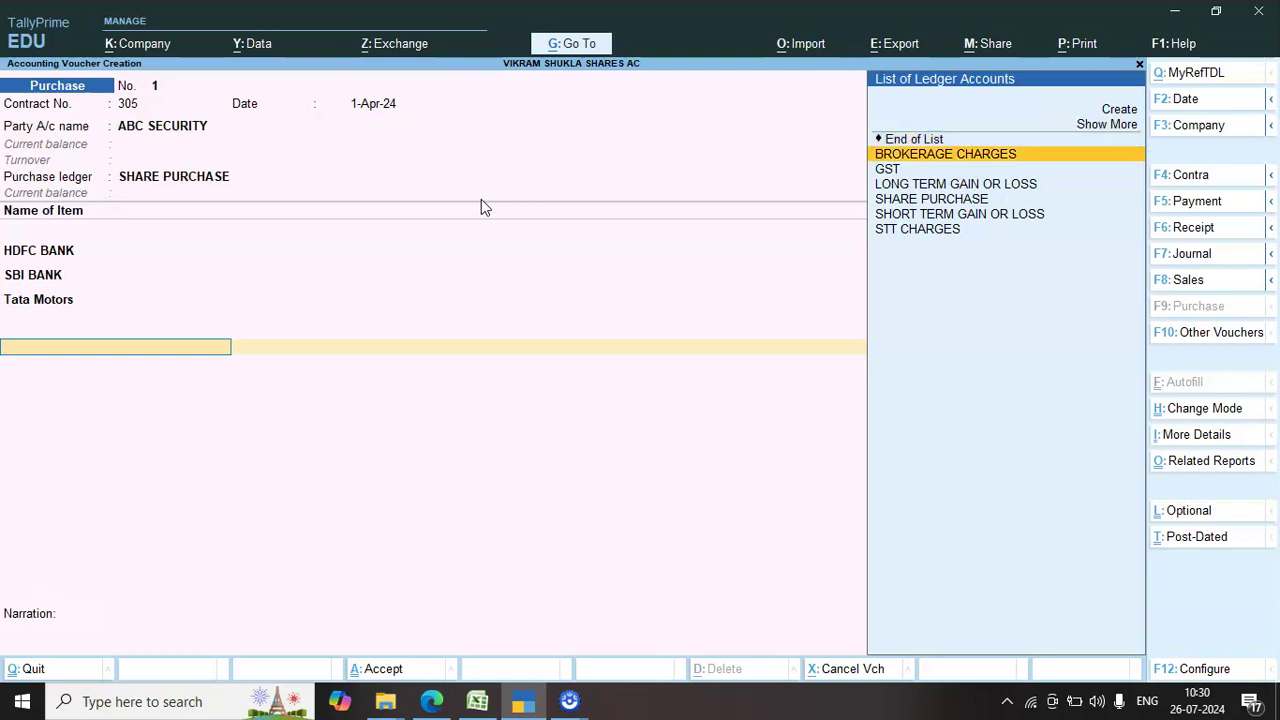
key(Return)
key(Return)
text(2,0)
text(000)
key(Return)
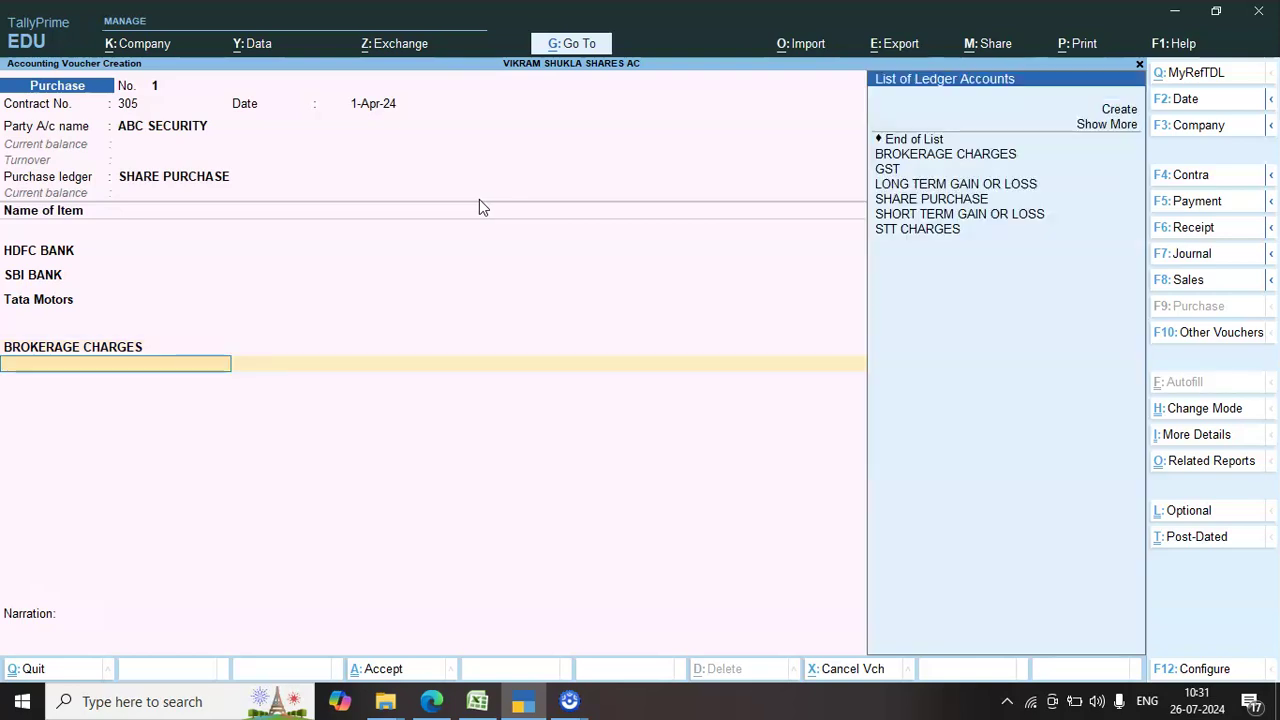
Step: Add the STT CHARGES ledger with an amount of 50
text(St)
key(Return)
key(Return)
text(50)
key(Return)
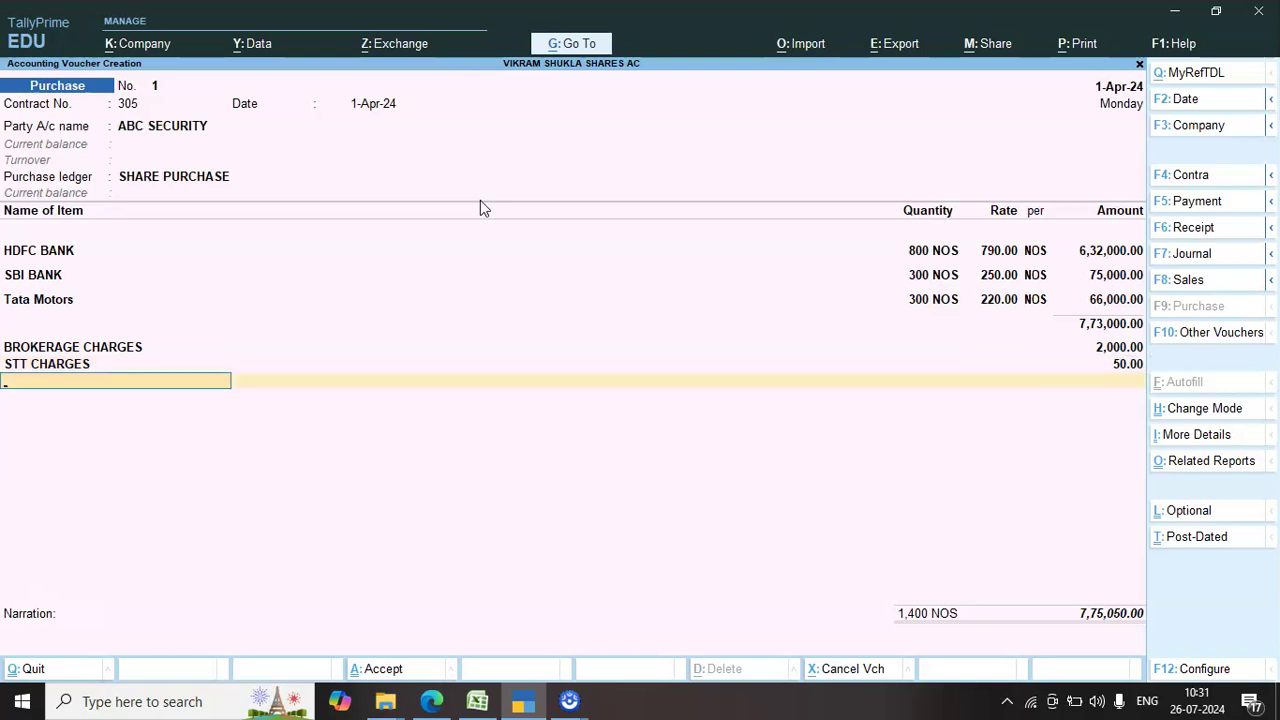
Step: Add the GST ledger with an amount of 300
text(Gs)
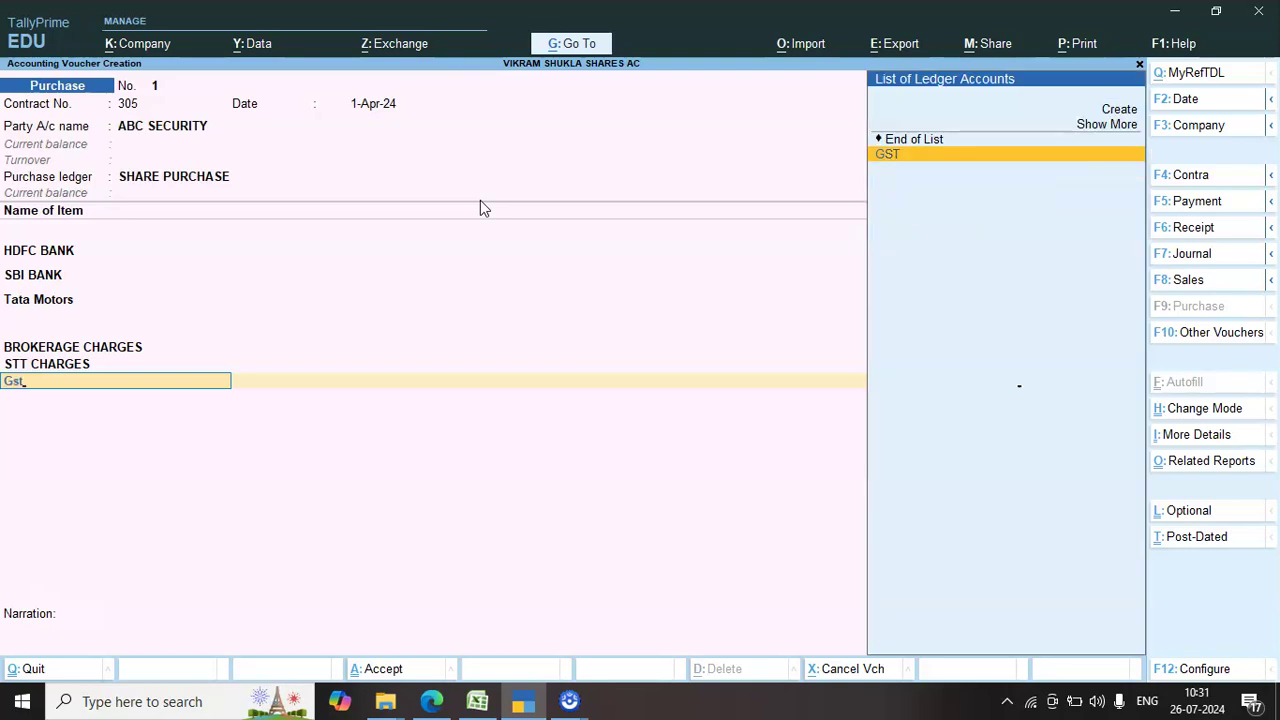
text(t)
key(Return)
text(300)
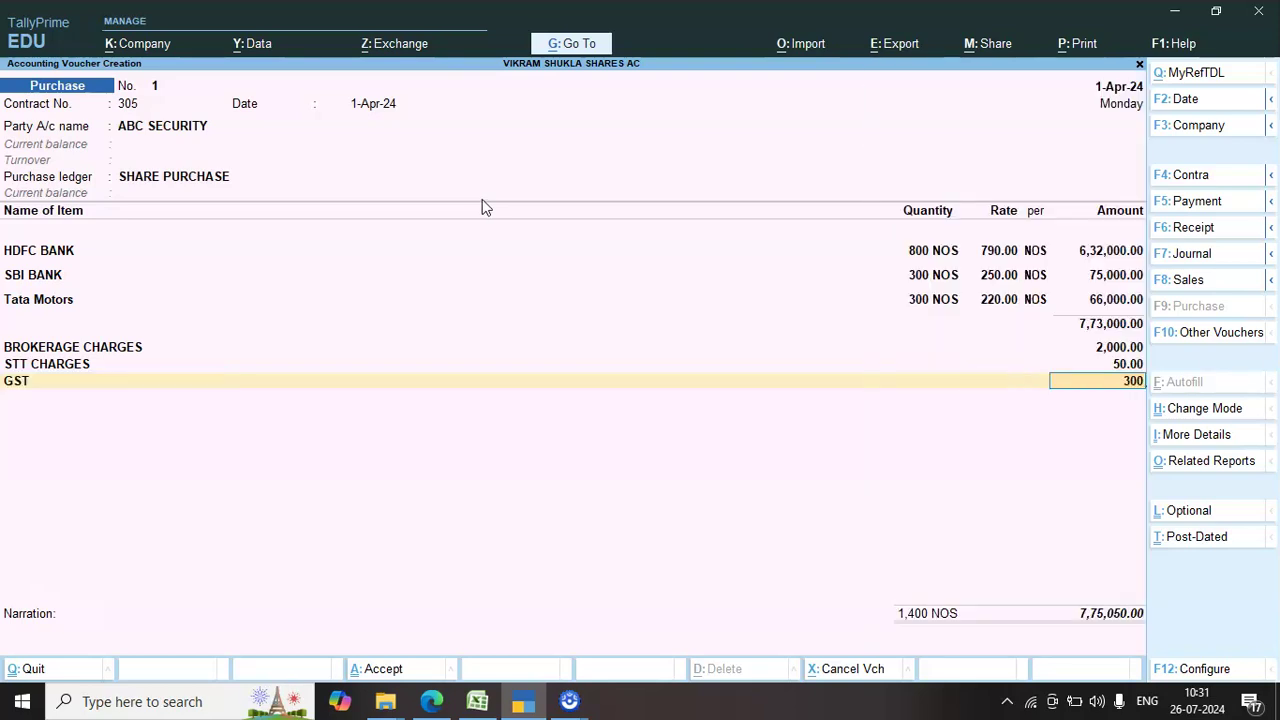
key(Return)
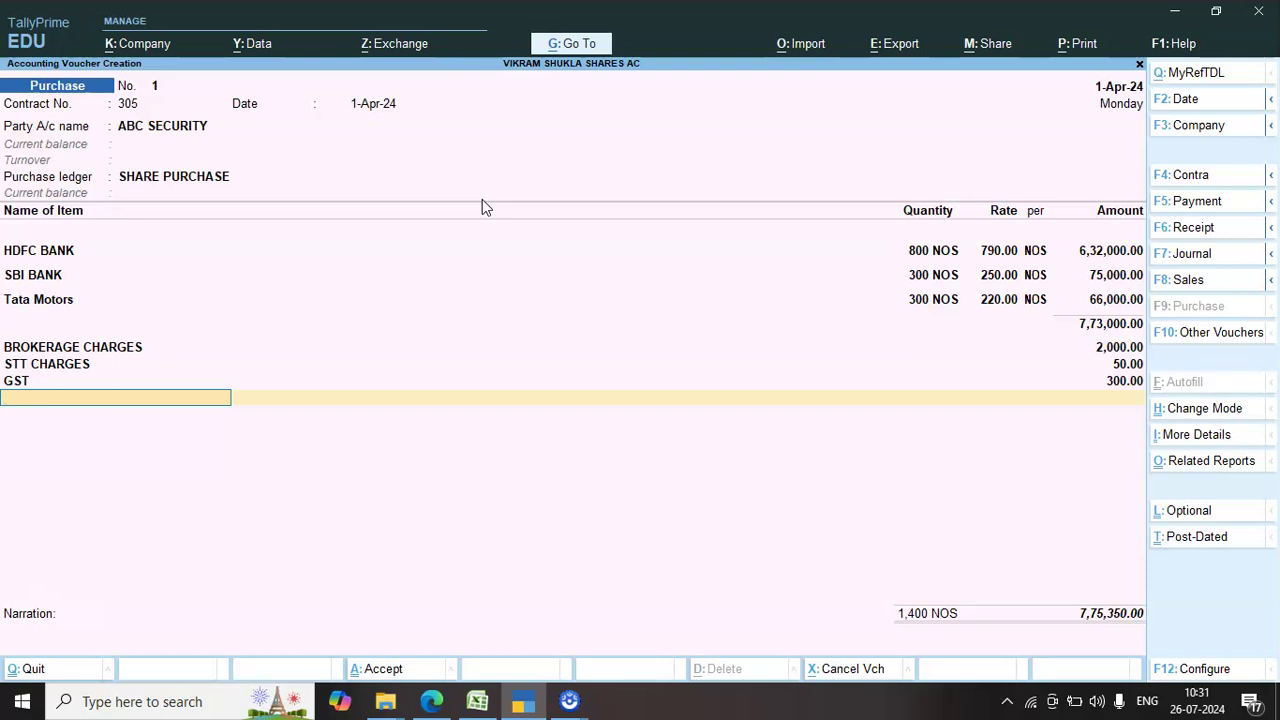
Step: Allocate the full bill amount to a New Ref named with the contract number and submit the voucher with a blank narration
key(Return)
key(Return)
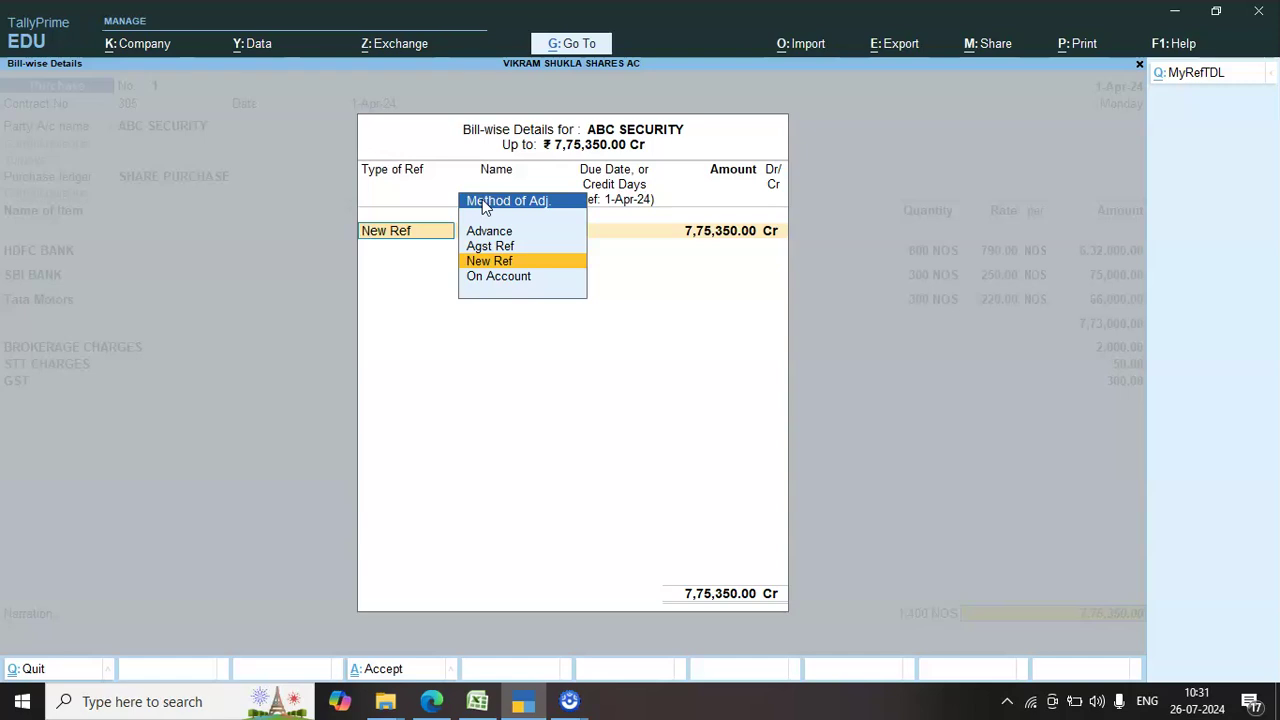
key(Return)
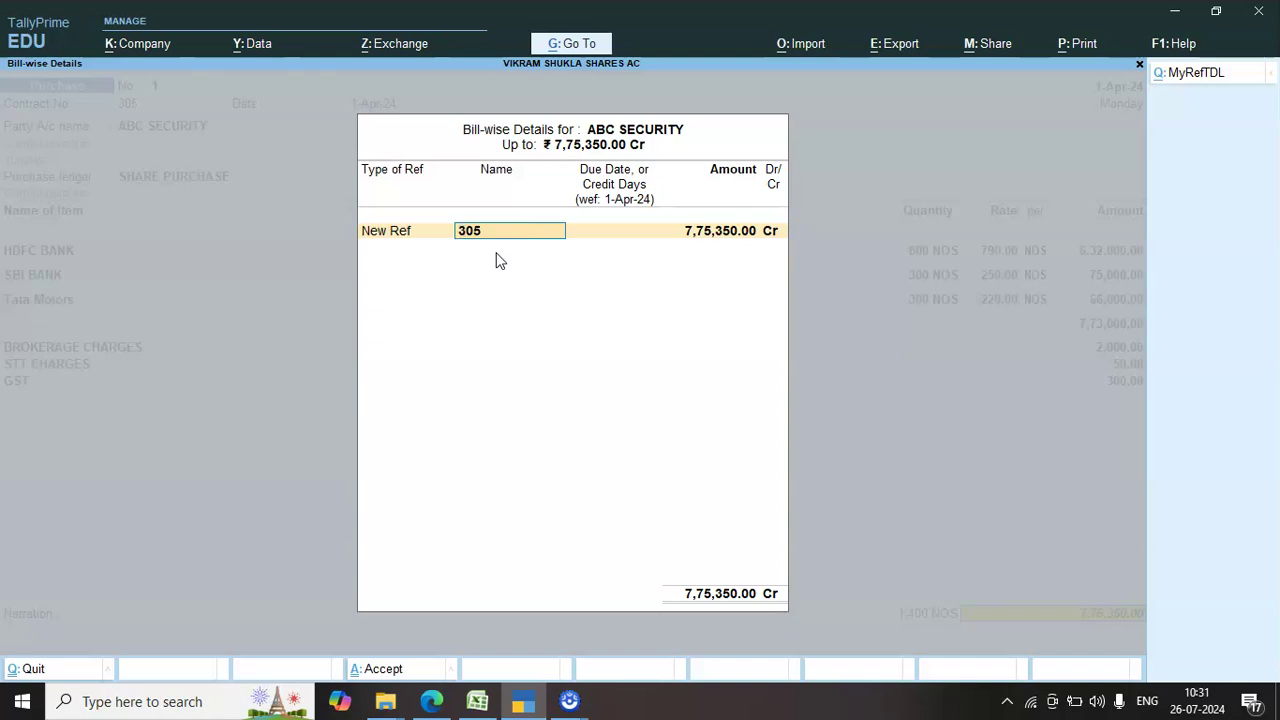
key(Return)
key(Return)
key(Return)
key(Return)
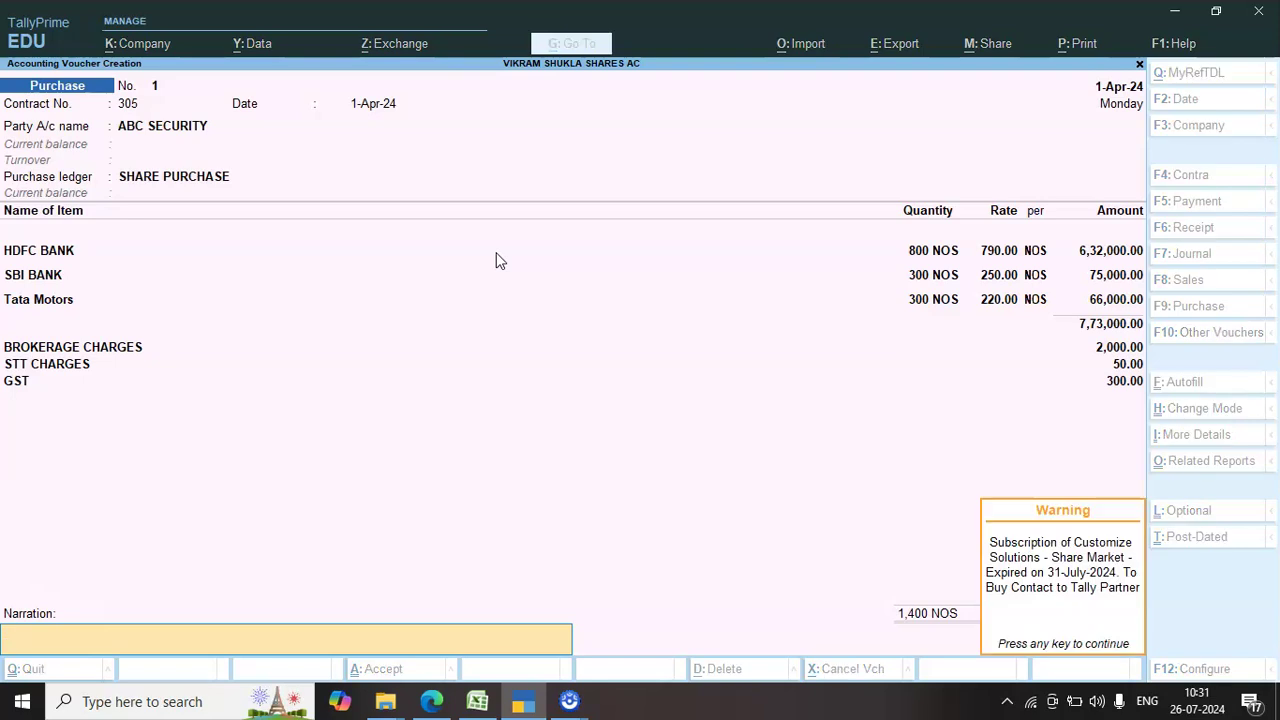
key(Return)
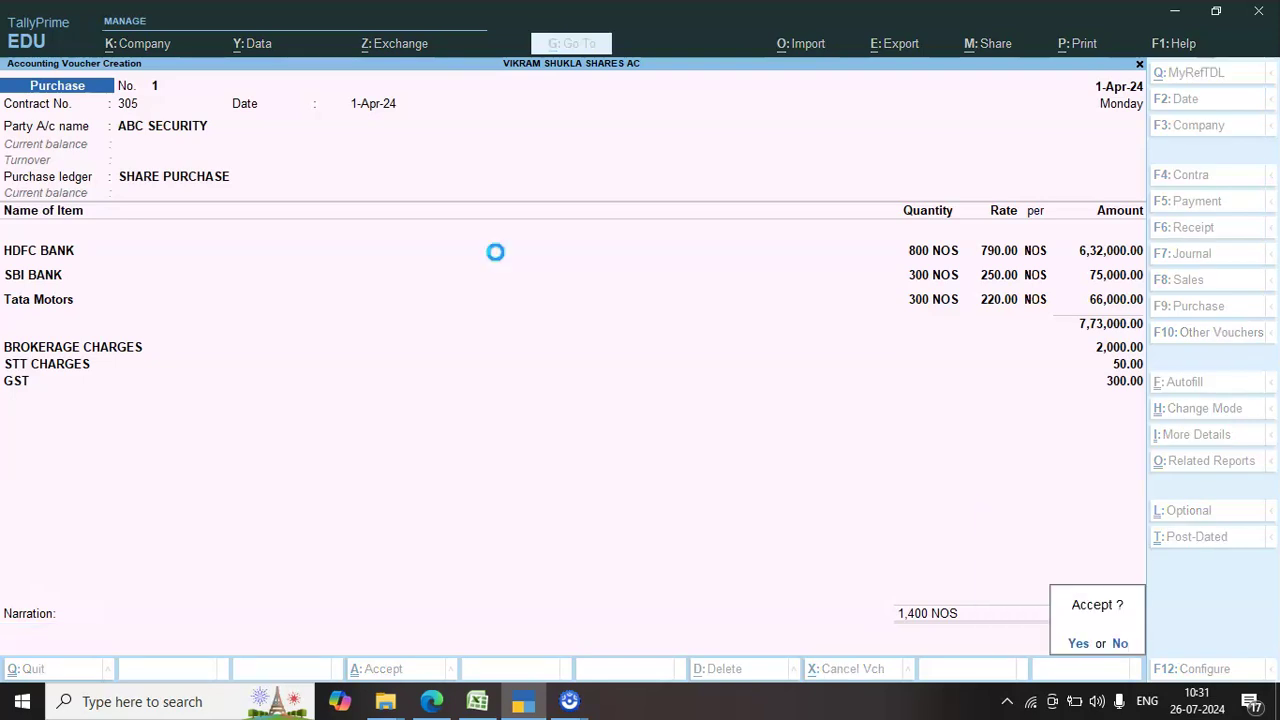